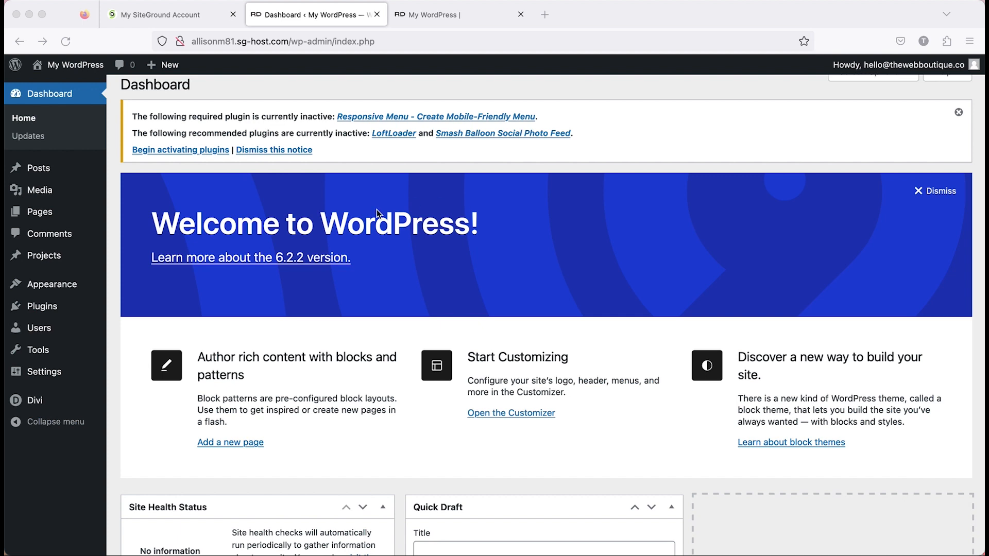
Examine the WordPress site's home page at desktop width and narrowed to phone width, checking the header menus.
{"action": "left_click", "coordinate": [452, 20]}
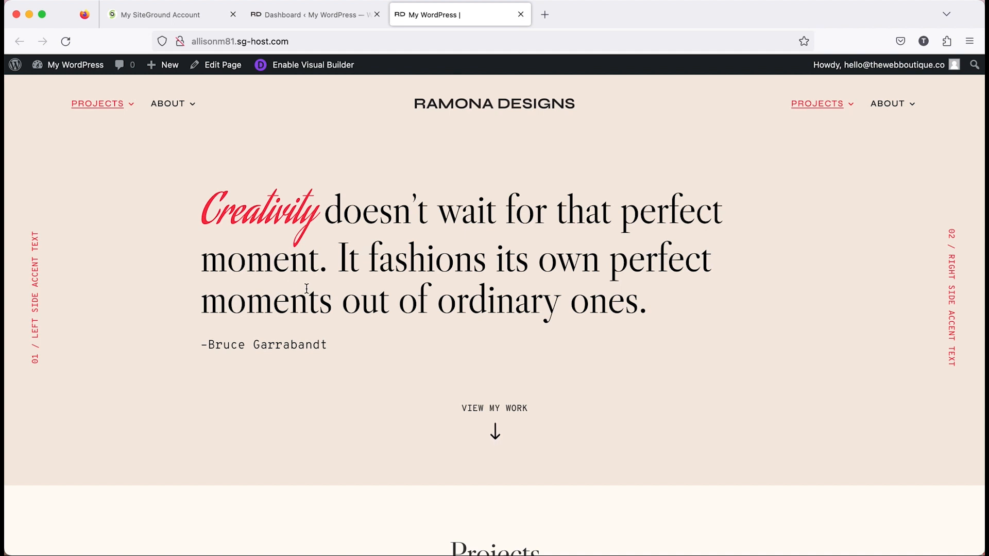
{"action": "scroll", "coordinate": [376, 211], "scroll_direction": "down", "scroll_amount": 5}
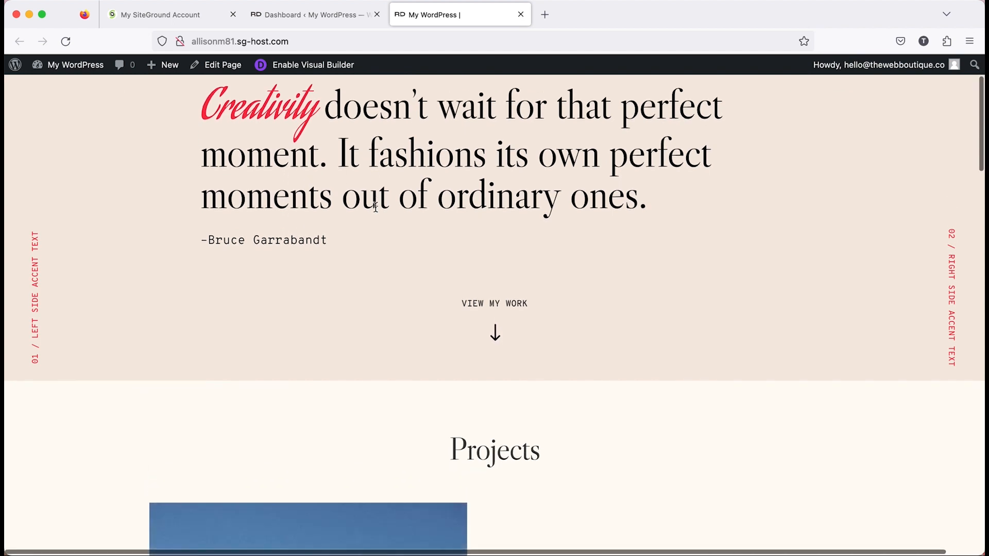
{"action": "scroll", "coordinate": [375, 211], "scroll_direction": "up", "scroll_amount": 5}
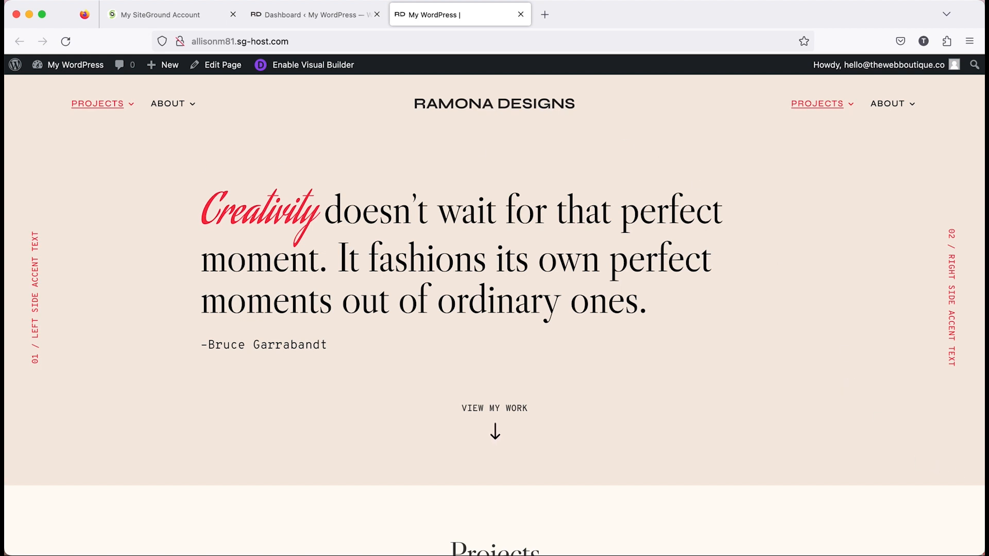
{"action": "left_click_drag", "start_coordinate": [975, 550], "coordinate": [292, 552]}
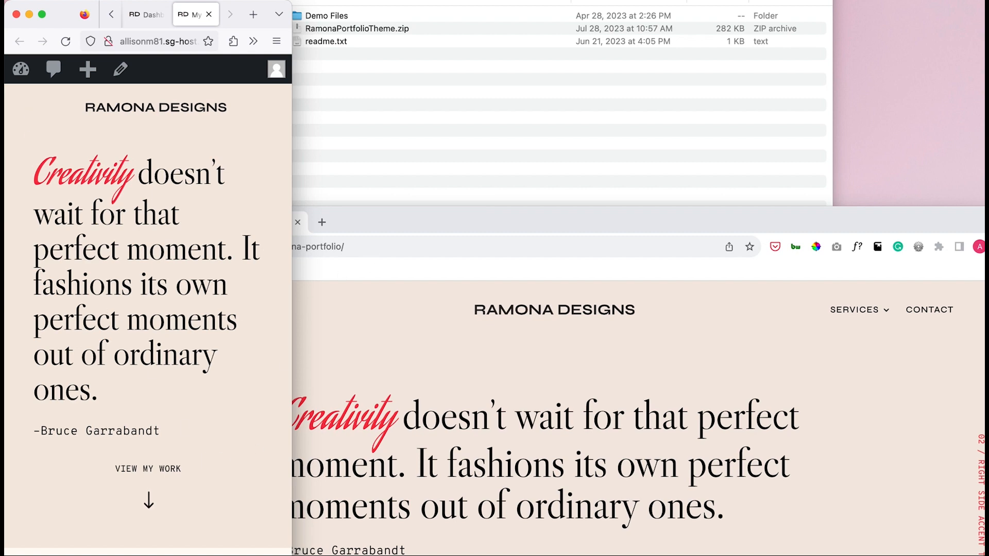
{"action": "left_click_drag", "start_coordinate": [292, 555], "coordinate": [983, 552]}
Switch to the Ramona Portfolio demo in Chrome, view its mobile menu at phone width, and return to the WordPress site in Firefox.
{"action": "left_click", "coordinate": [984, 515]}
{"action": "left_click_drag", "start_coordinate": [359, 219], "coordinate": [295, 126]}
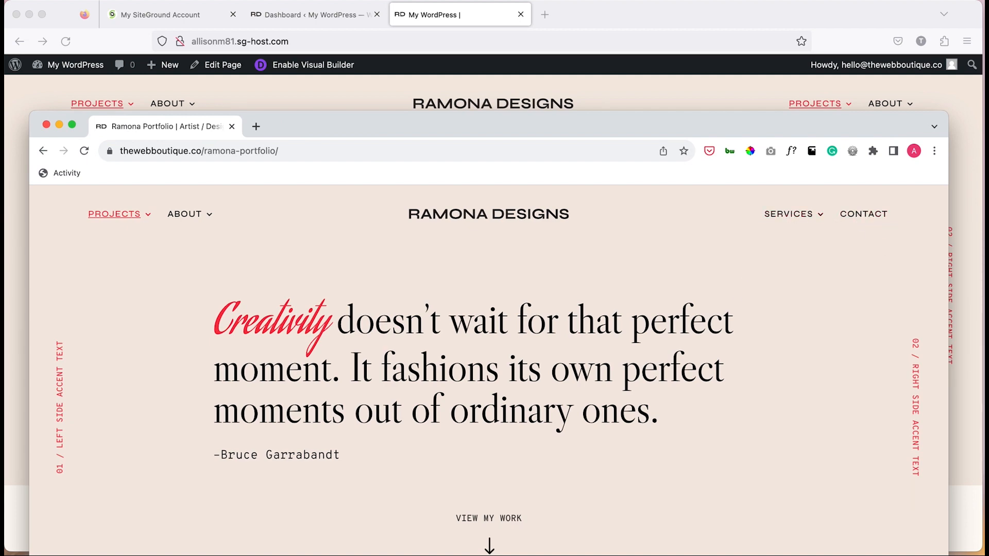
{"action": "left_click_drag", "start_coordinate": [948, 299], "coordinate": [349, 299]}
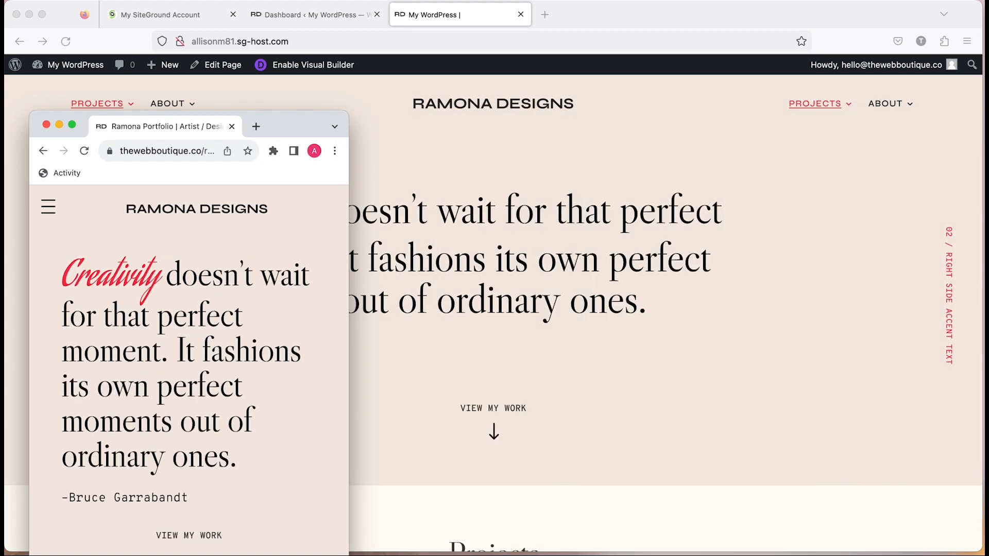
{"action": "left_click", "coordinate": [48, 207]}
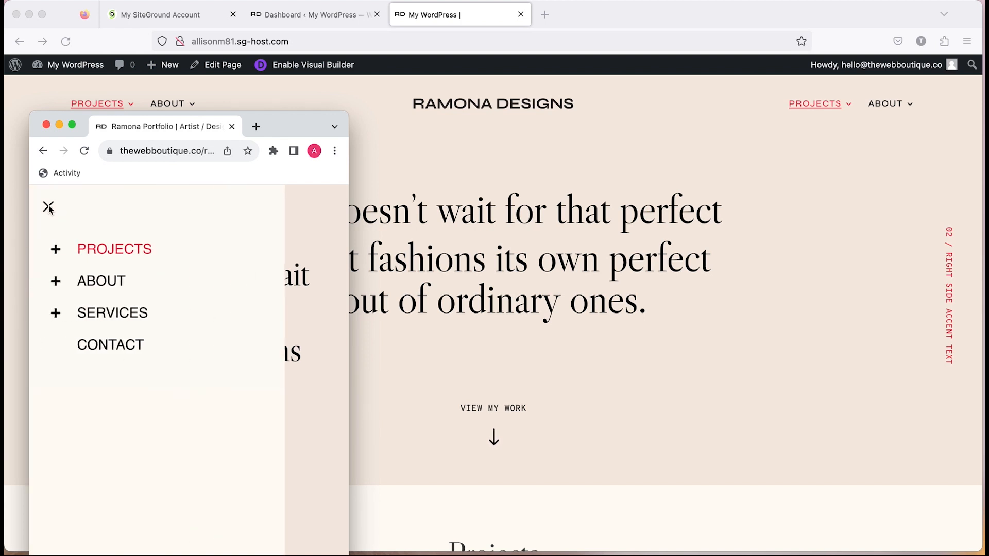
{"action": "left_click", "coordinate": [49, 207]}
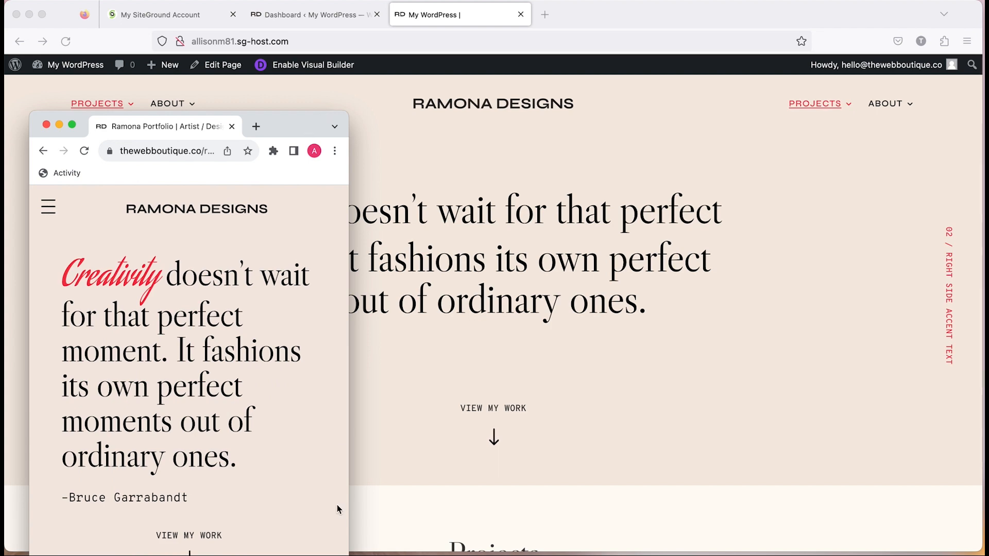
{"action": "left_click_drag", "start_coordinate": [313, 130], "coordinate": [870, 284]}
{"action": "left_click", "coordinate": [814, 178]}
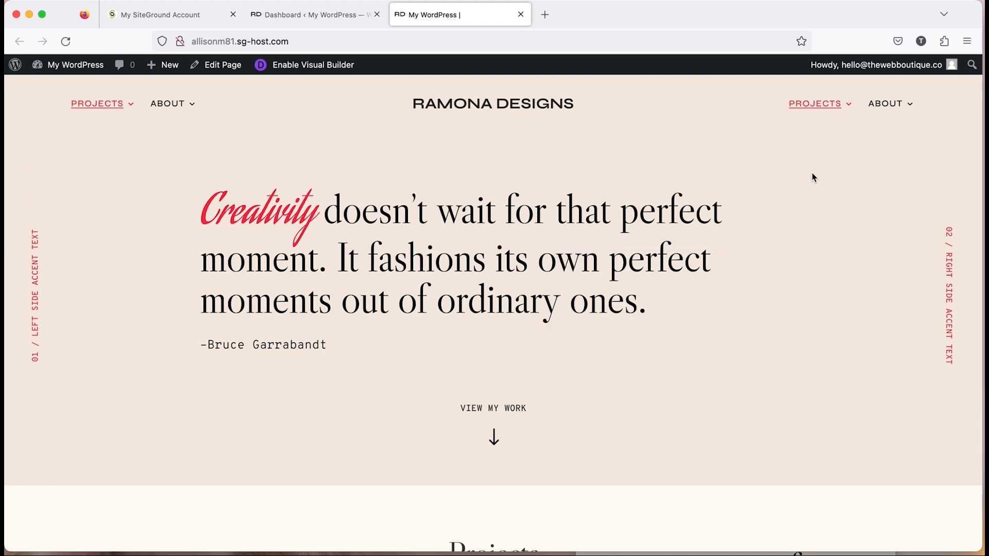
Open the Global Header of the Default Website Template for editing in the Divi Theme Builder, dismissing the welcome introduction.
{"action": "left_click", "coordinate": [310, 22]}
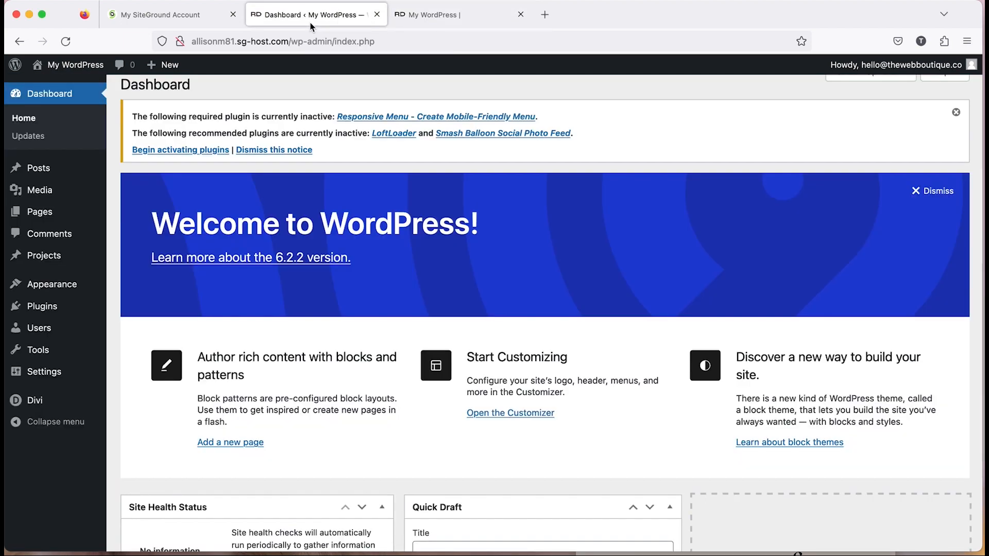
{"action": "left_click_drag", "start_coordinate": [648, 22], "coordinate": [649, 25]}
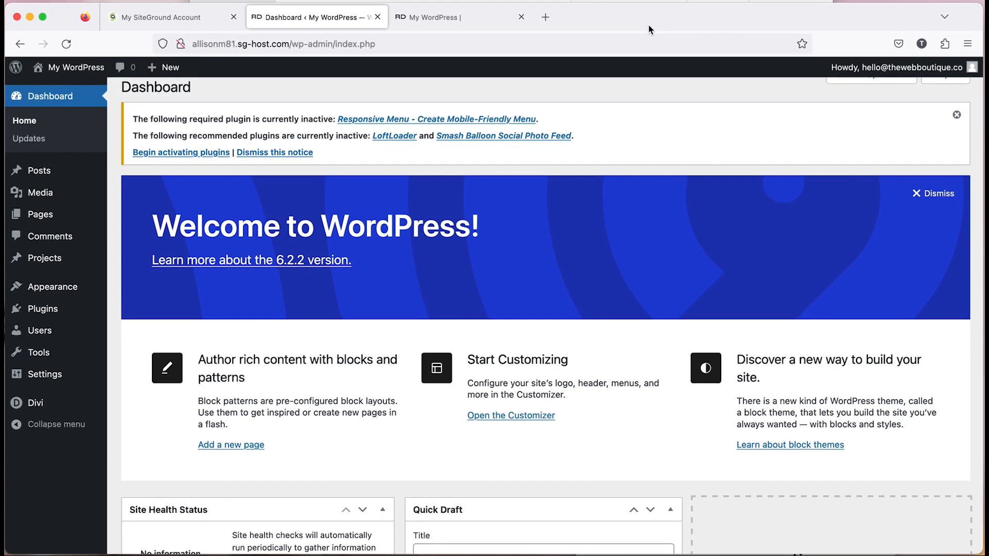
{"action": "mouse_move", "coordinate": [12, 305]}
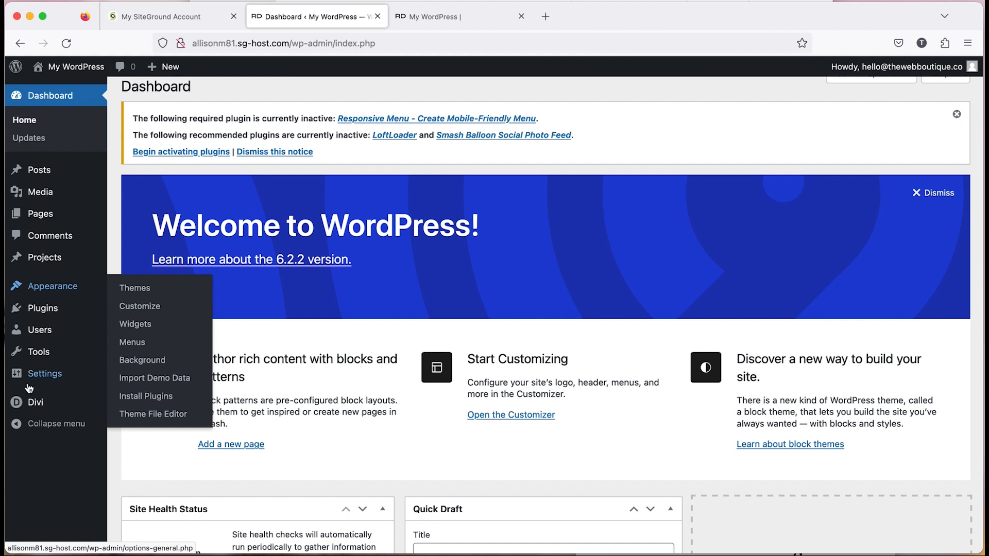
{"action": "mouse_move", "coordinate": [34, 407]}
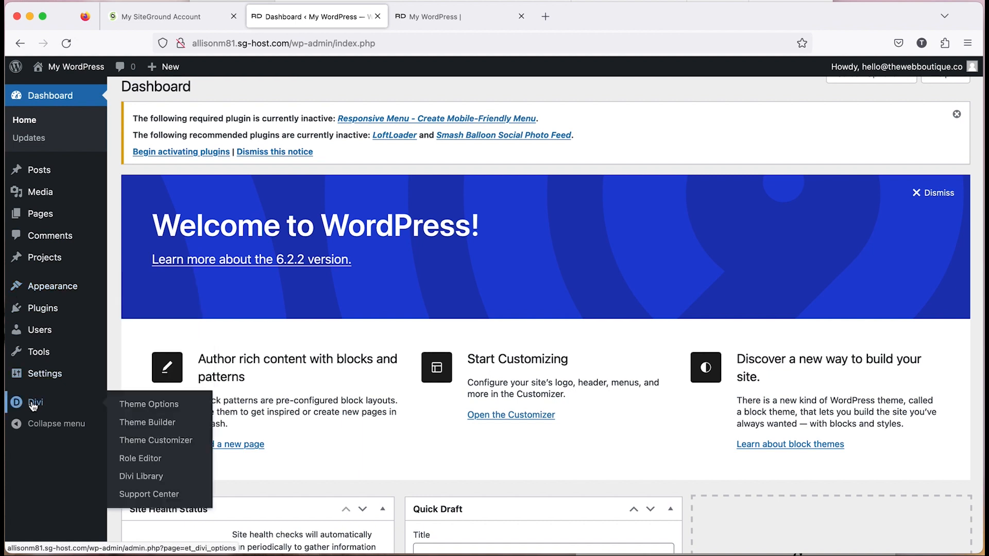
{"action": "left_click", "coordinate": [156, 427]}
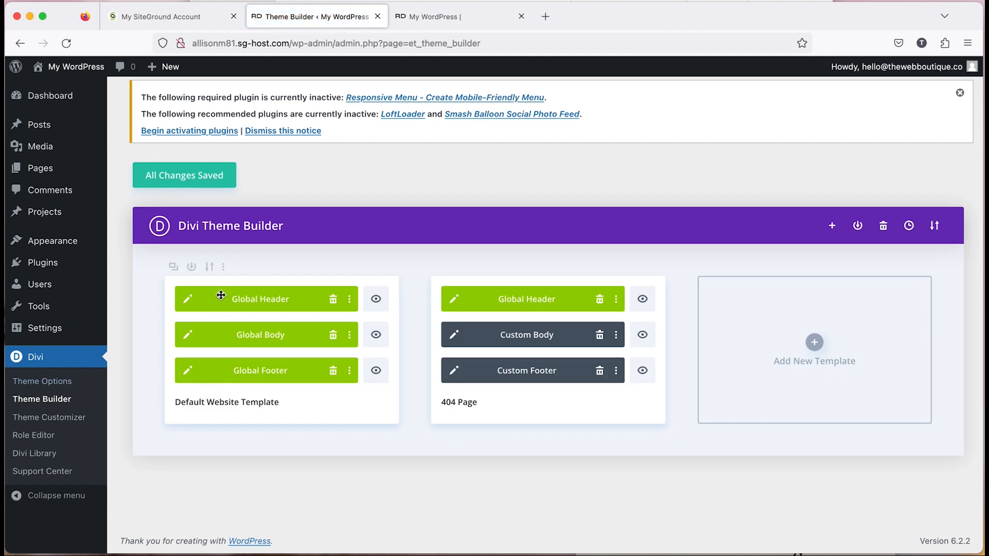
{"action": "left_click", "coordinate": [188, 299]}
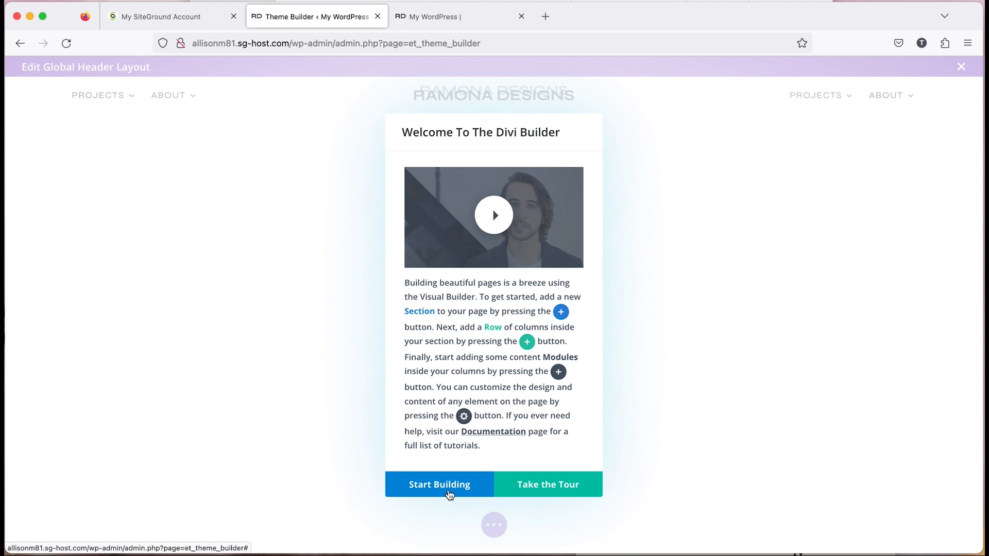
{"action": "left_click", "coordinate": [449, 496]}
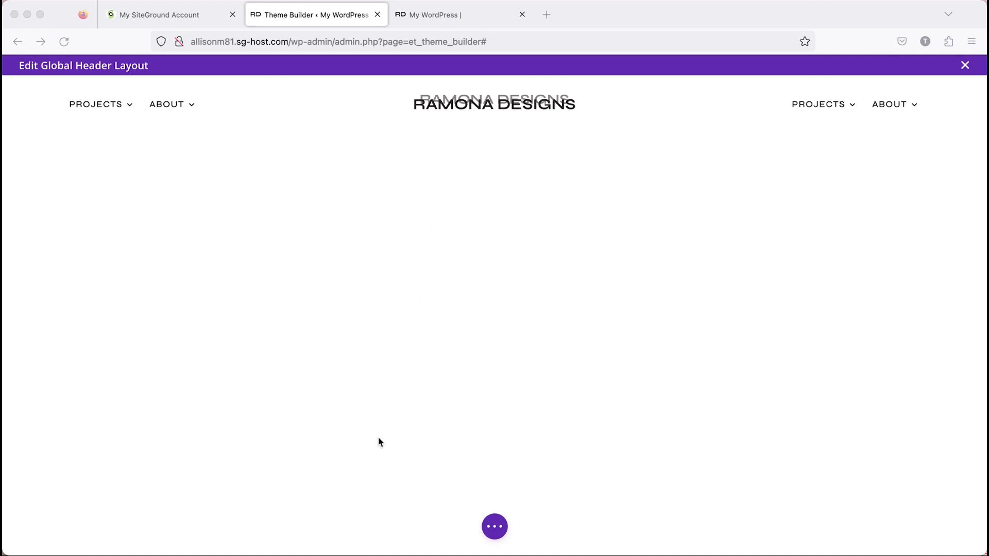
In wireframe view, assign Main Menu Right to the second menu module of the Desktop Header section.
{"action": "left_click", "coordinate": [503, 523]}
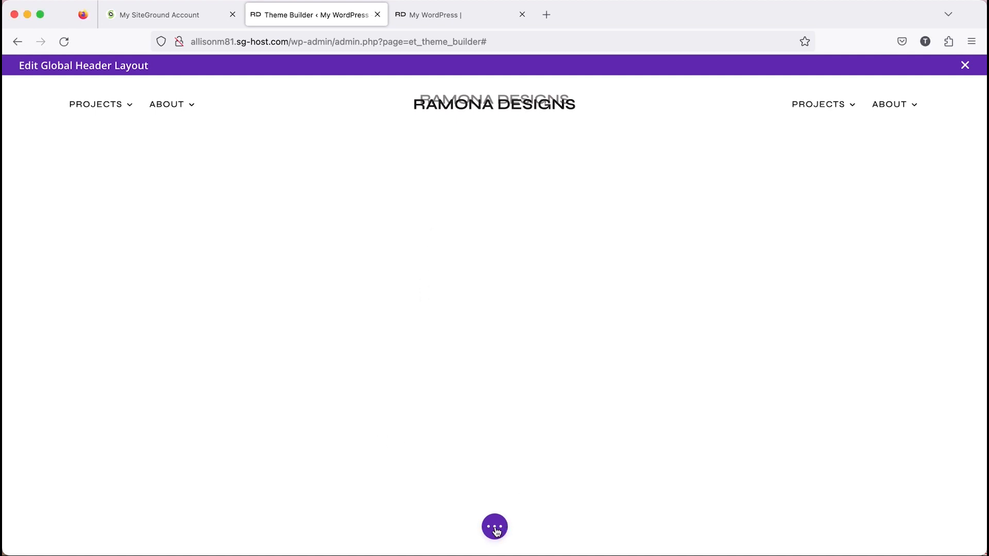
{"action": "left_click", "coordinate": [496, 530]}
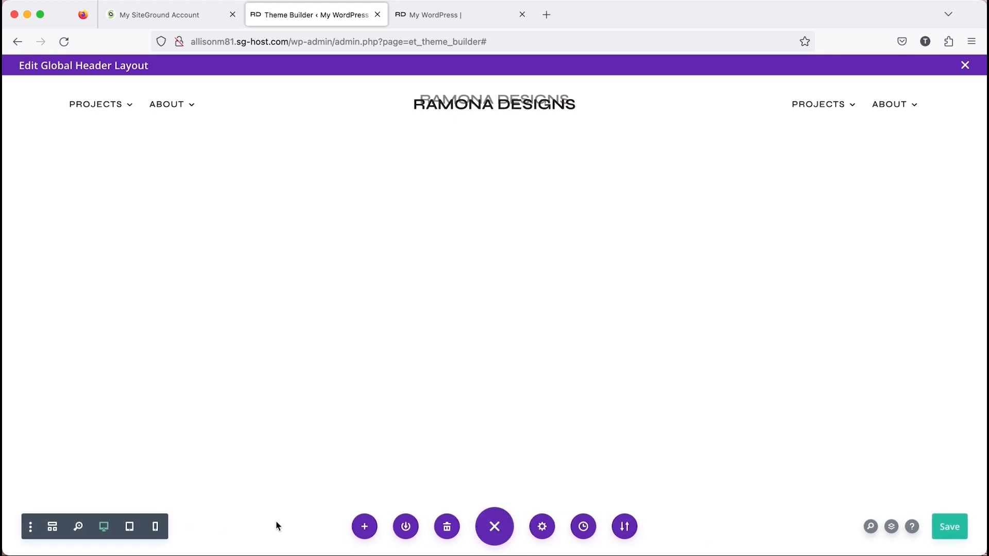
{"action": "left_click", "coordinate": [53, 528]}
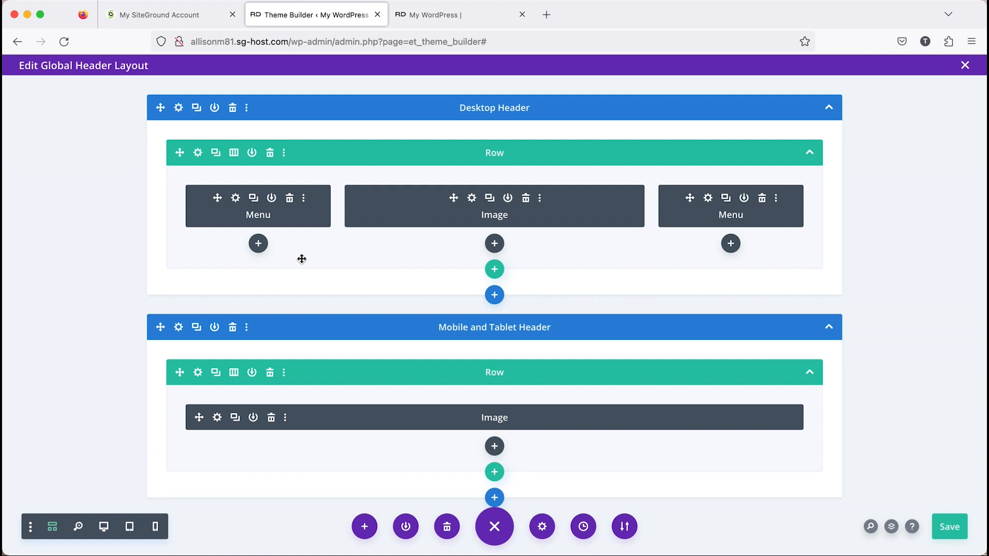
{"action": "left_click", "coordinate": [710, 200]}
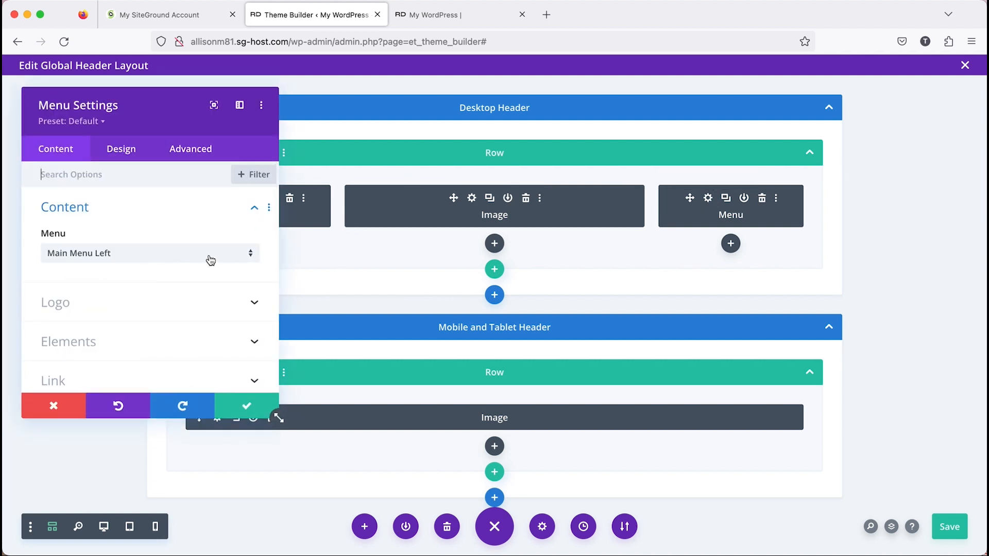
{"action": "left_click", "coordinate": [250, 258]}
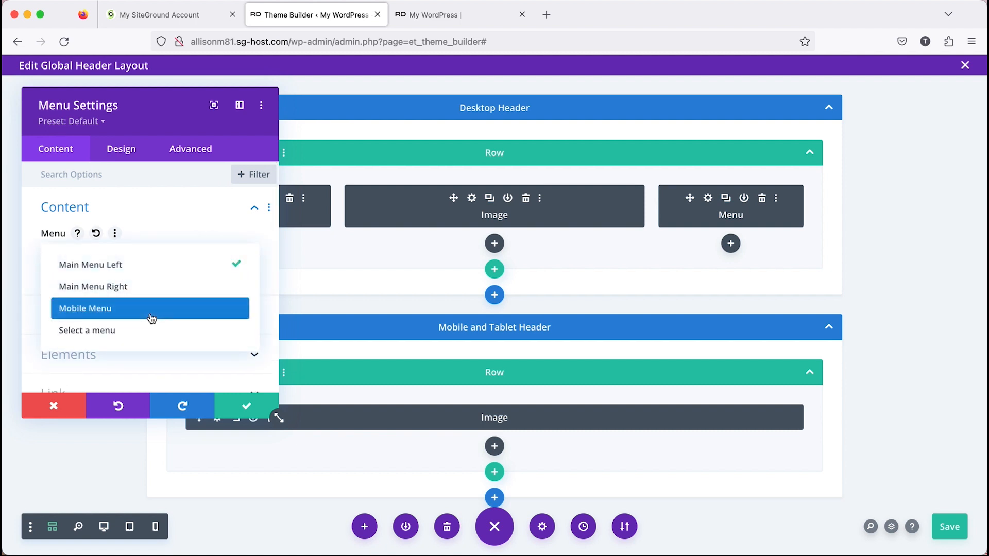
{"action": "left_click", "coordinate": [165, 287]}
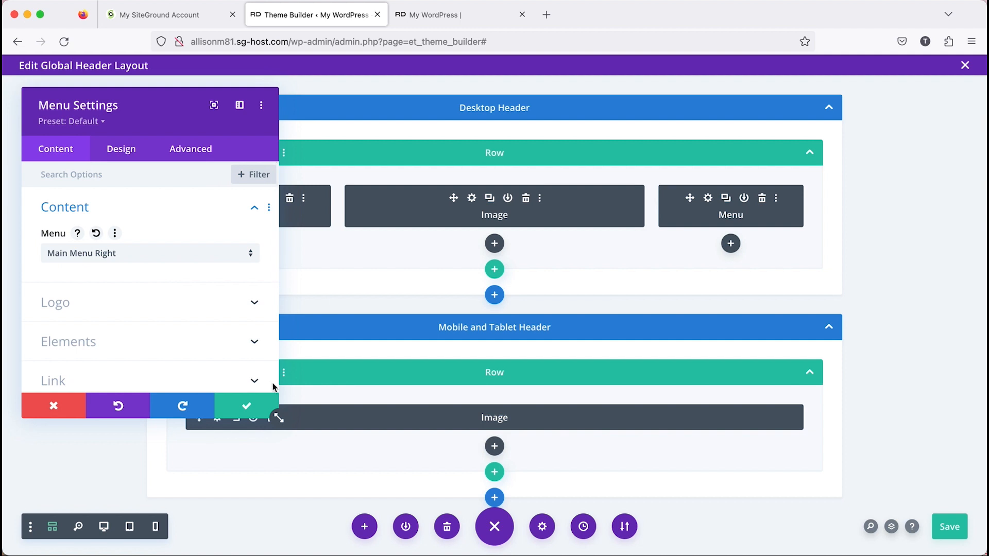
{"action": "left_click", "coordinate": [245, 406]}
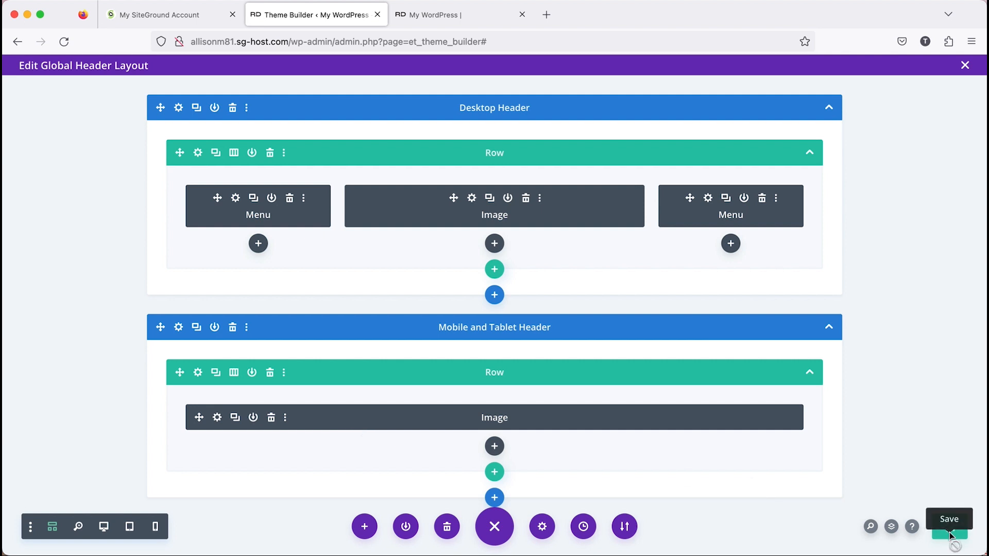
Save and close the global header layout, and reload the site's home page to check the header menus.
{"action": "left_click", "coordinate": [103, 531]}
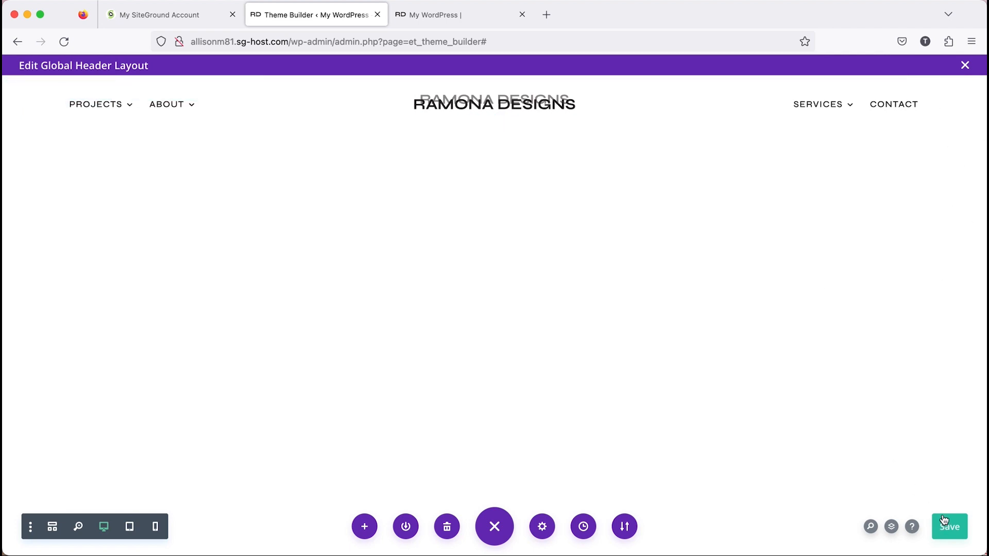
{"action": "left_click", "coordinate": [964, 67]}
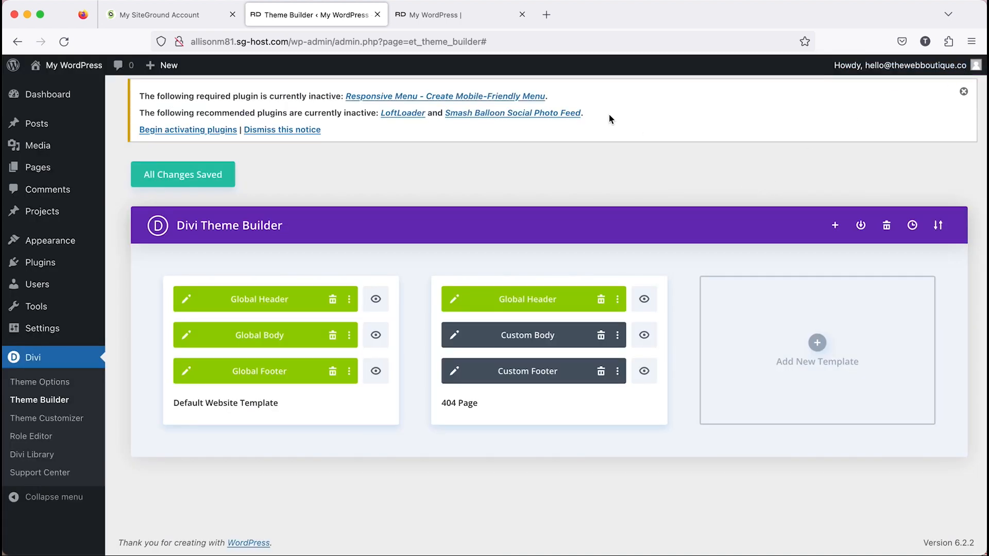
{"action": "left_click", "coordinate": [457, 23]}
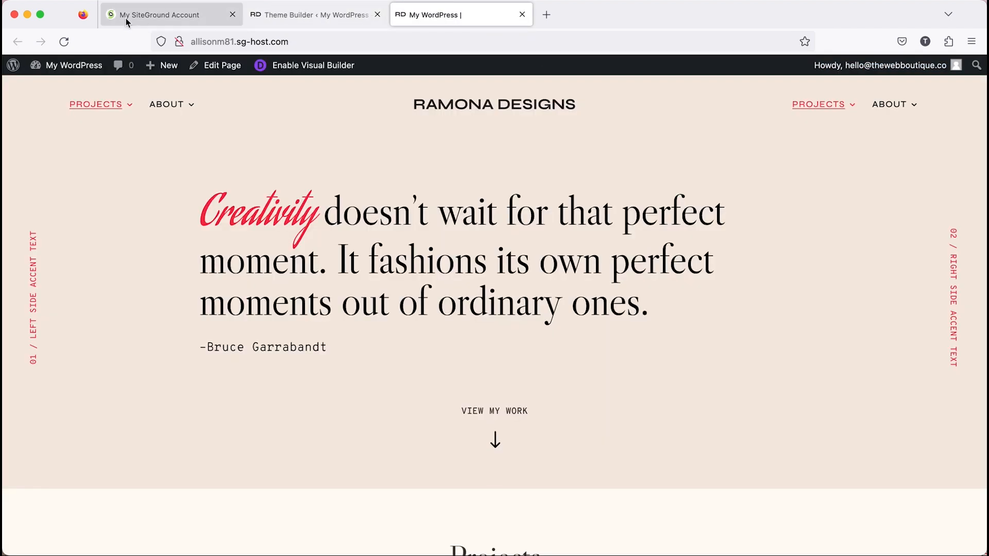
{"action": "left_click", "coordinate": [64, 45]}
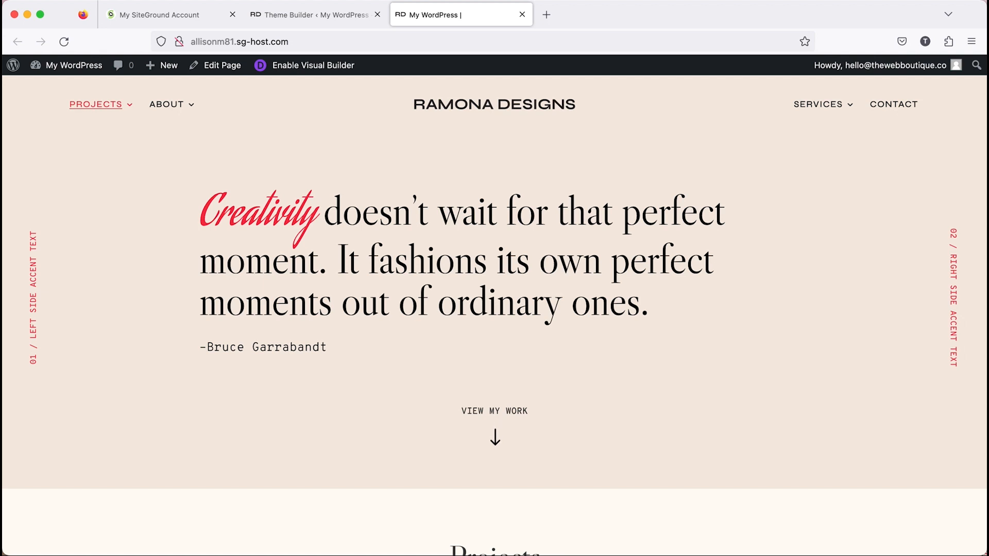
Activate the Responsive Menu plugin from the installed plugins list in the WordPress admin.
{"action": "left_click", "coordinate": [319, 15]}
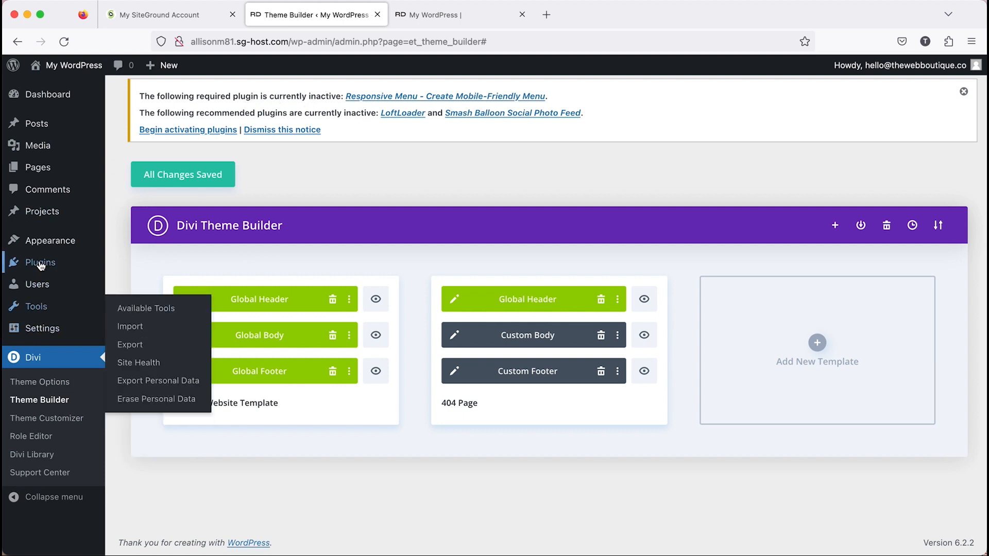
{"action": "mouse_move", "coordinate": [41, 266]}
{"action": "left_click", "coordinate": [178, 265]}
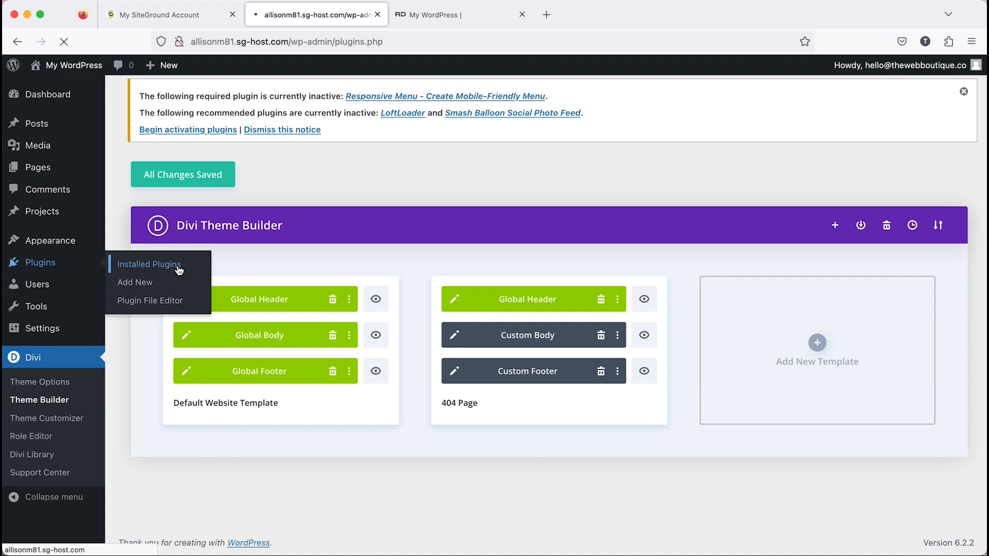
{"action": "scroll", "coordinate": [240, 288], "scroll_direction": "down", "scroll_amount": 1}
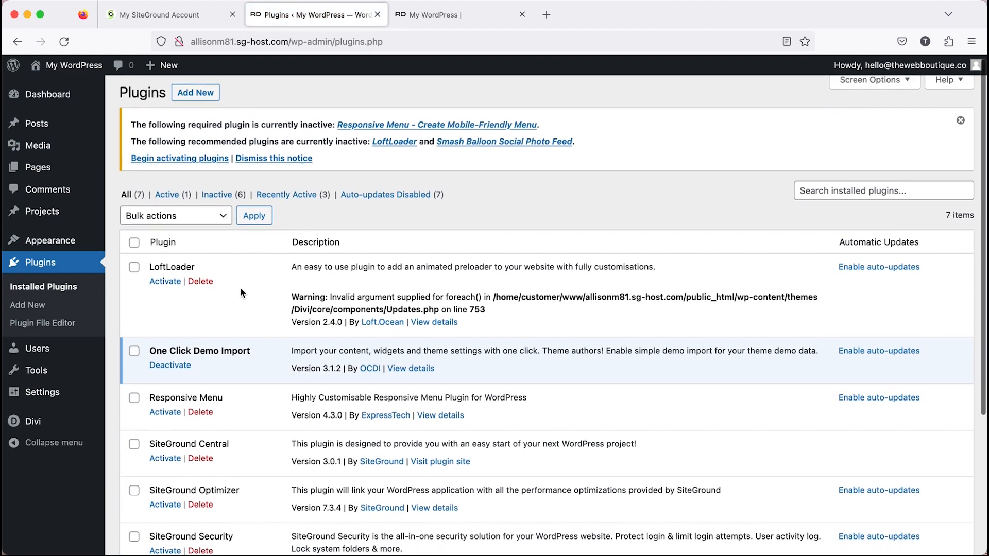
{"action": "scroll", "coordinate": [240, 293], "scroll_direction": "down", "scroll_amount": 1}
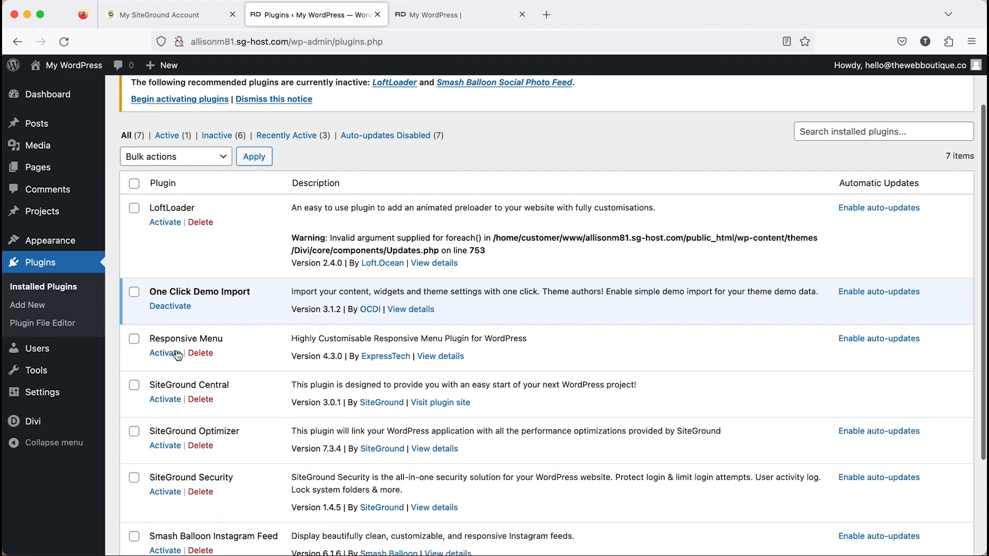
{"action": "left_click", "coordinate": [176, 353]}
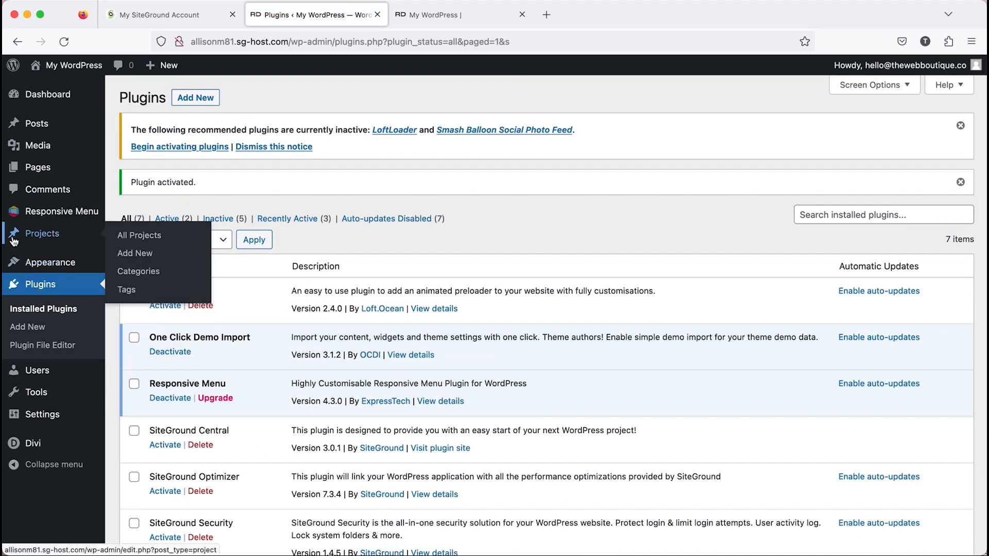
Start creating a new menu in Responsive Menu, keeping the preselected dark installed theme, and proceed to the menu settings.
{"action": "mouse_move", "coordinate": [36, 221]}
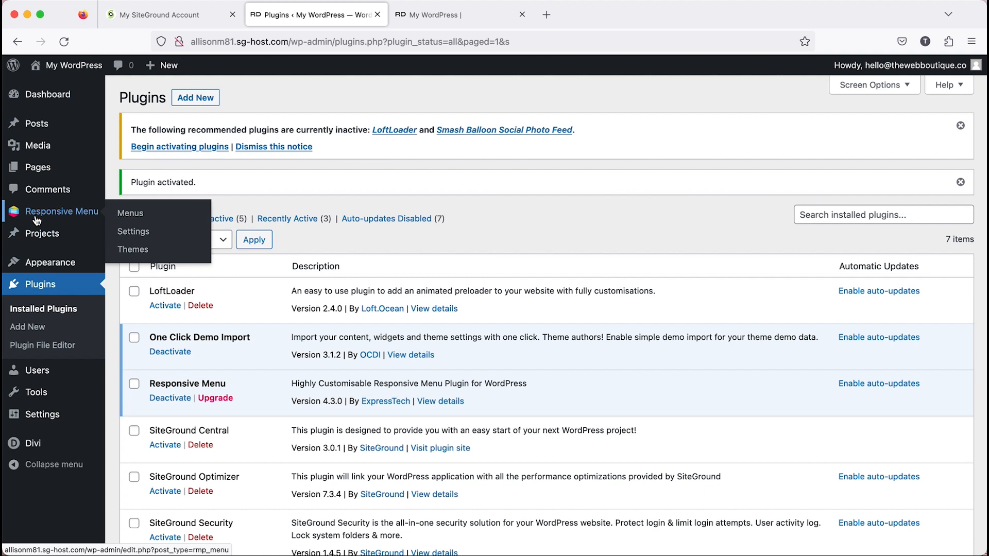
{"action": "left_click", "coordinate": [129, 215]}
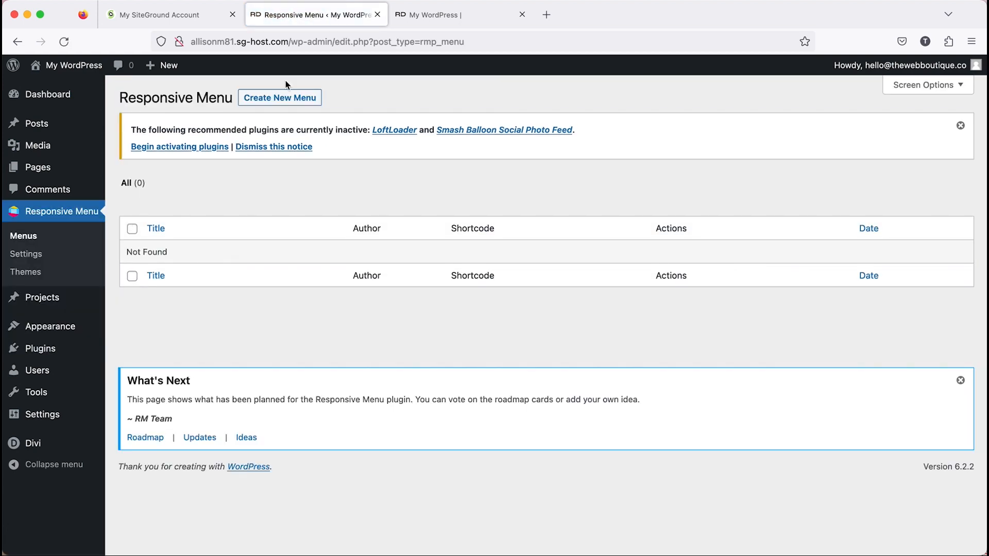
{"action": "left_click", "coordinate": [278, 99]}
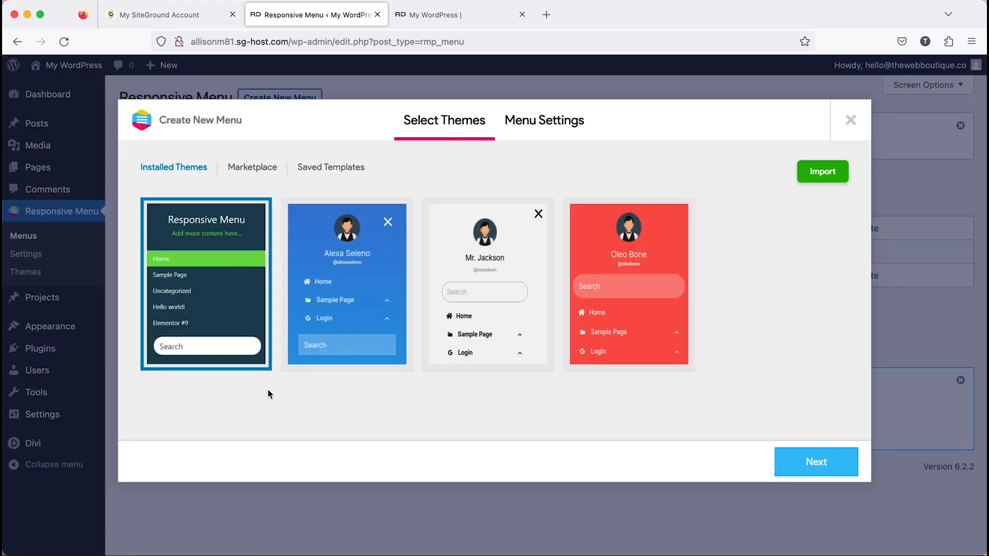
{"action": "left_click", "coordinate": [799, 460]}
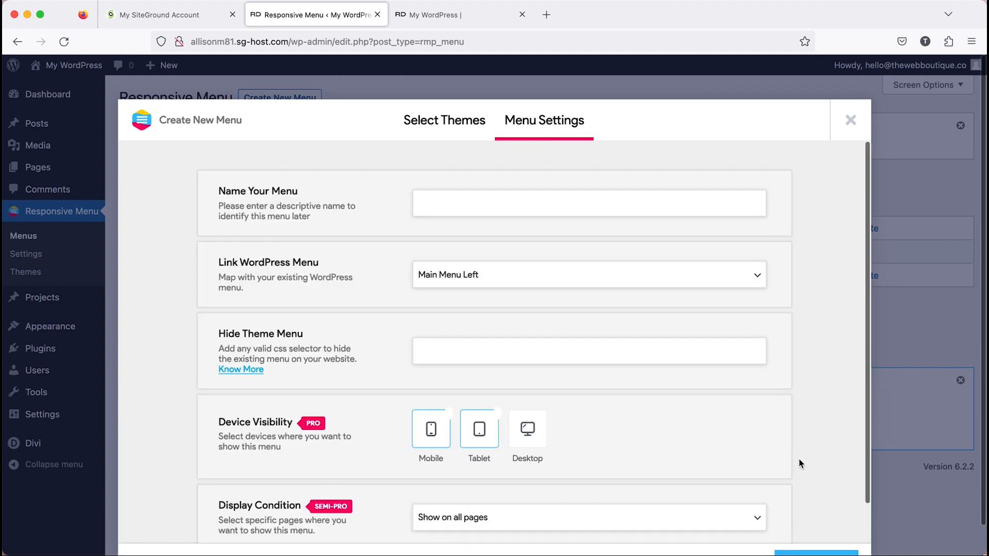
Name the new menu Mobile Menu, link it to the WordPress menu Mobile Menu, and create it.
{"action": "left_click", "coordinate": [442, 209]}
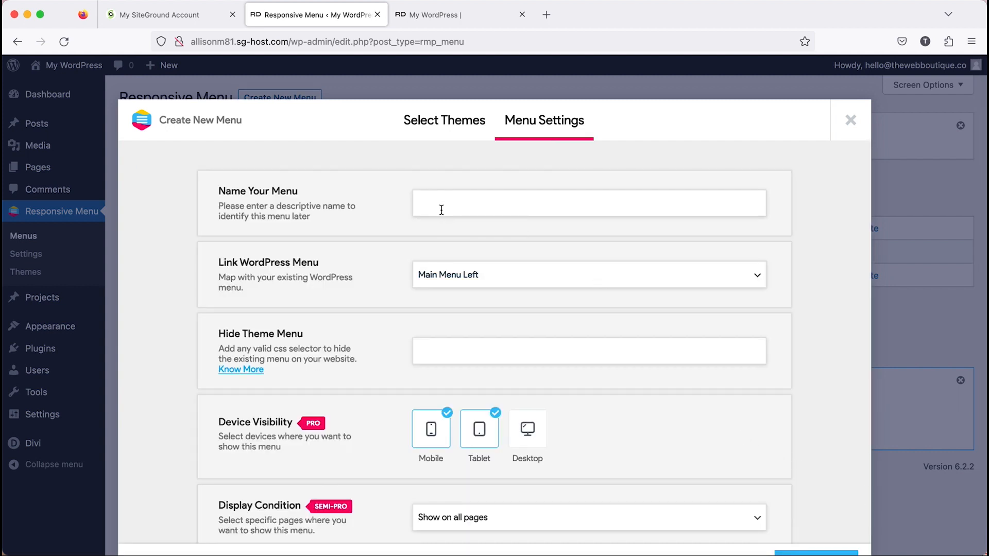
{"action": "type", "text": "Mb"}
{"action": "type", "text": "b"}
{"action": "type", "text": "obile M"}
{"action": "type", "text": "enu"}
{"action": "left_click", "coordinate": [759, 279]}
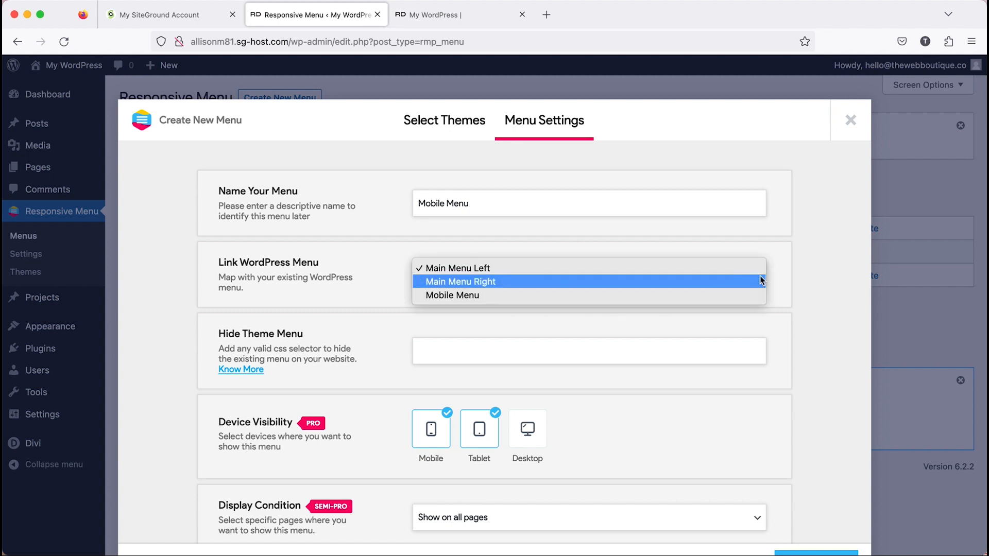
{"action": "left_click", "coordinate": [470, 297]}
{"action": "scroll", "coordinate": [469, 295], "scroll_direction": "down", "scroll_amount": 2}
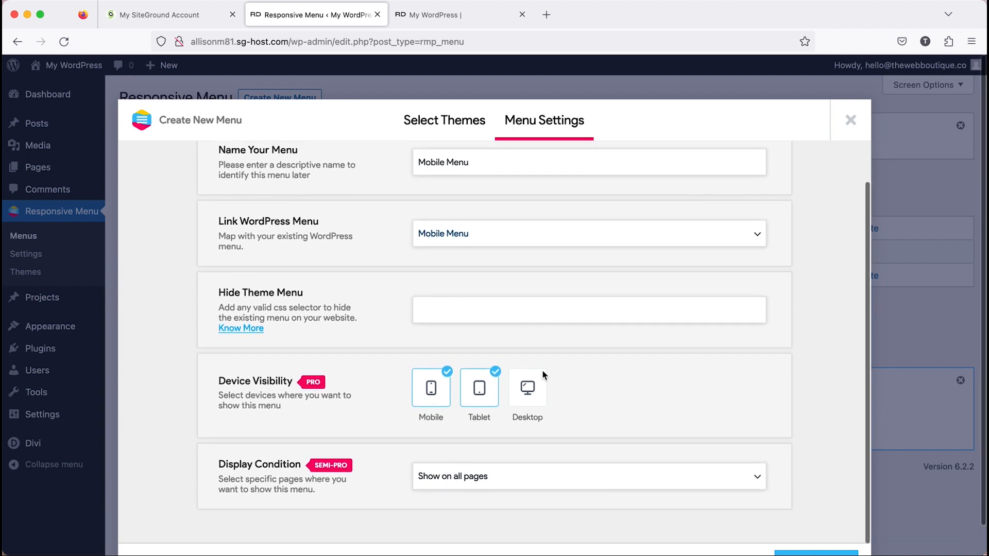
{"action": "scroll", "coordinate": [735, 479], "scroll_direction": "down", "scroll_amount": 1}
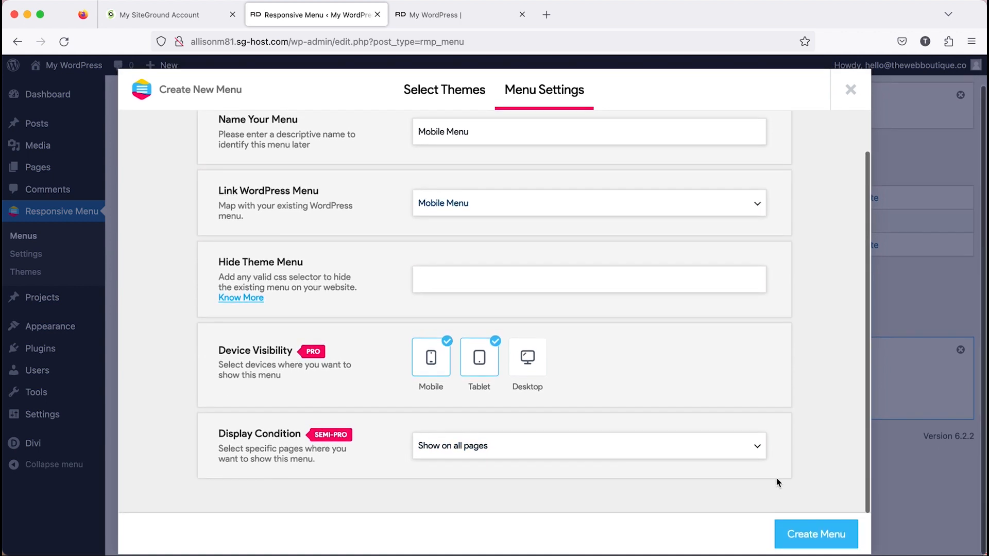
{"action": "left_click", "coordinate": [807, 537]}
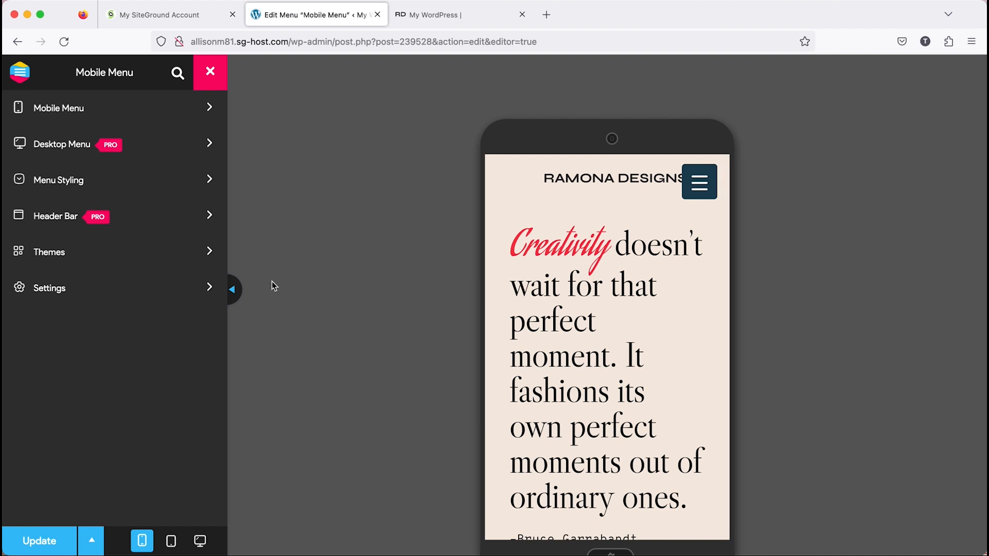
Leave the menu editor and open the Import/Export section of the Responsive Menu settings.
{"action": "left_click", "coordinate": [208, 77]}
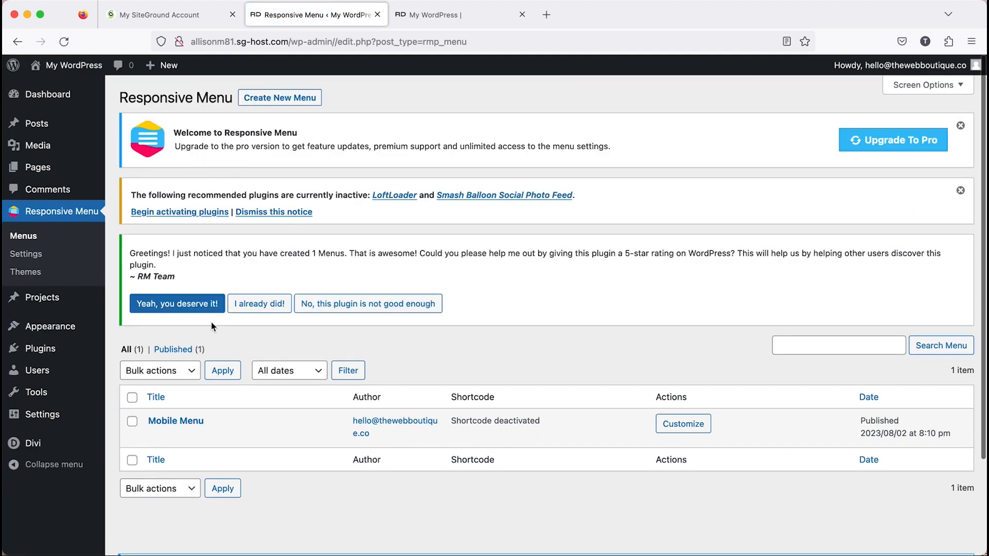
{"action": "left_click", "coordinate": [25, 256]}
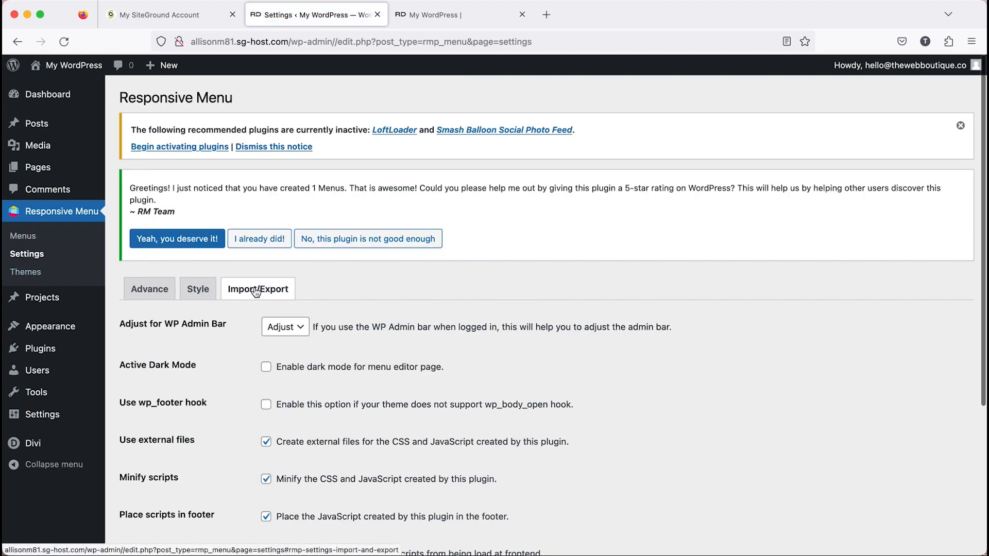
{"action": "left_click", "coordinate": [256, 290]}
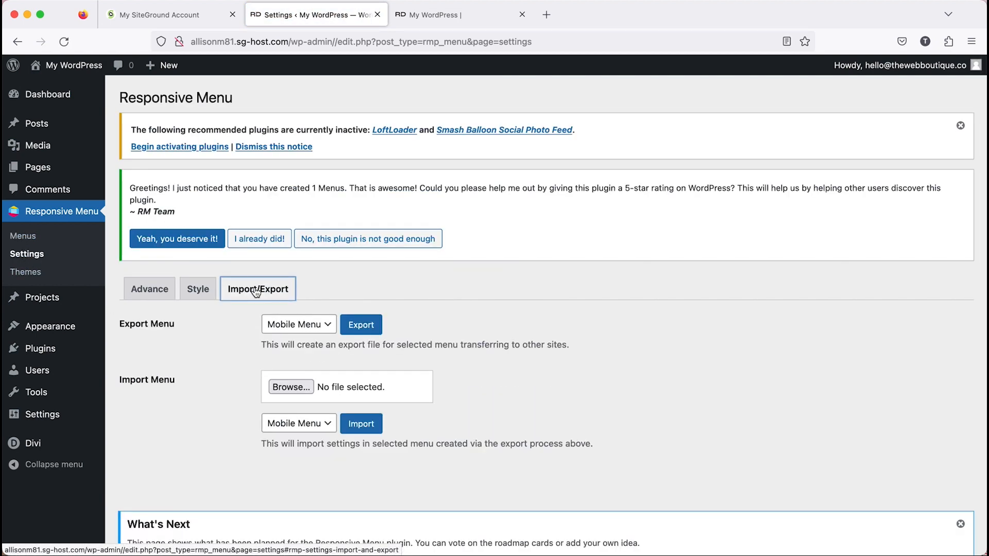
Browse for a menu import file, going to the Plugins folder inside Demo Files.
{"action": "left_click", "coordinate": [288, 393]}
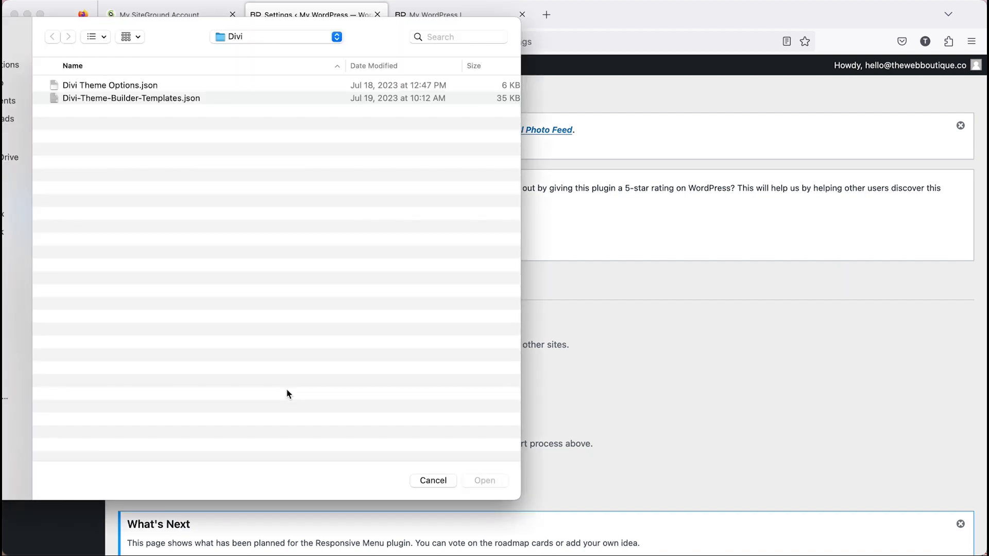
{"action": "left_click_drag", "start_coordinate": [185, 35], "coordinate": [289, 47]}
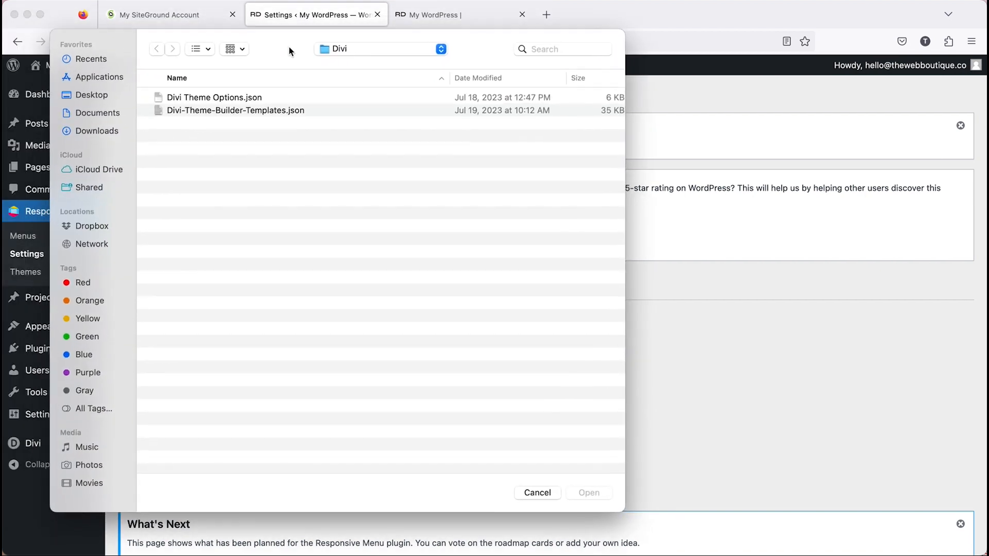
{"action": "left_click", "coordinate": [340, 49]}
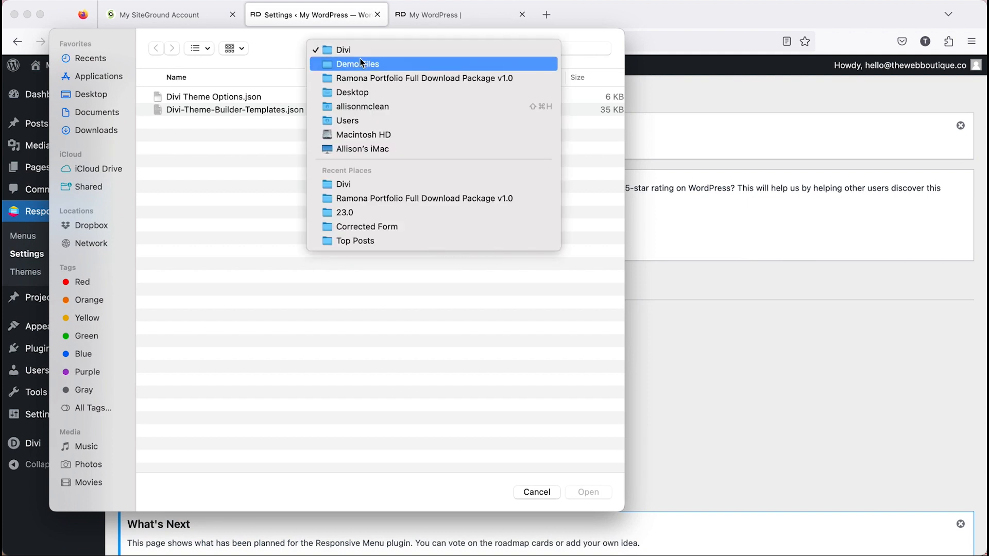
{"action": "left_click", "coordinate": [360, 63]}
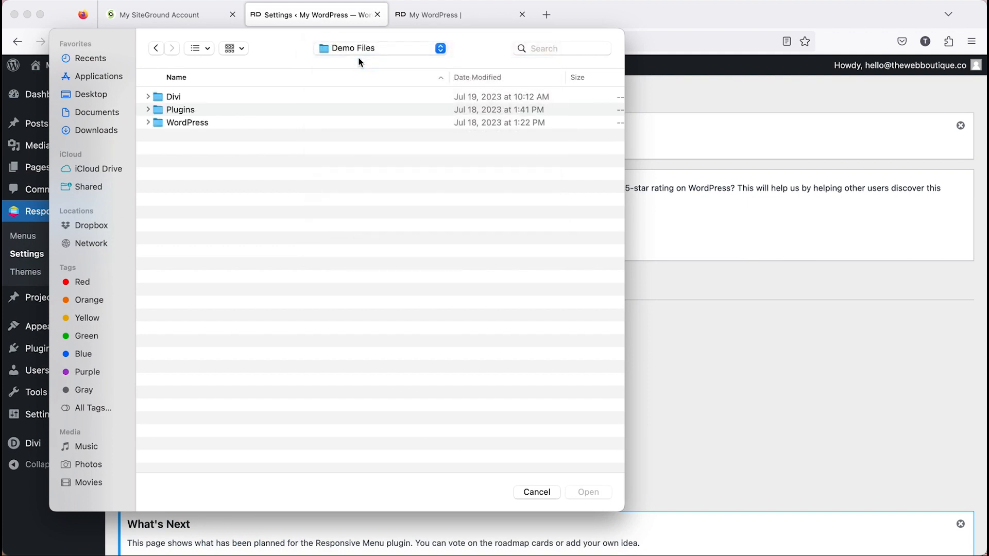
{"action": "double_click", "coordinate": [161, 110]}
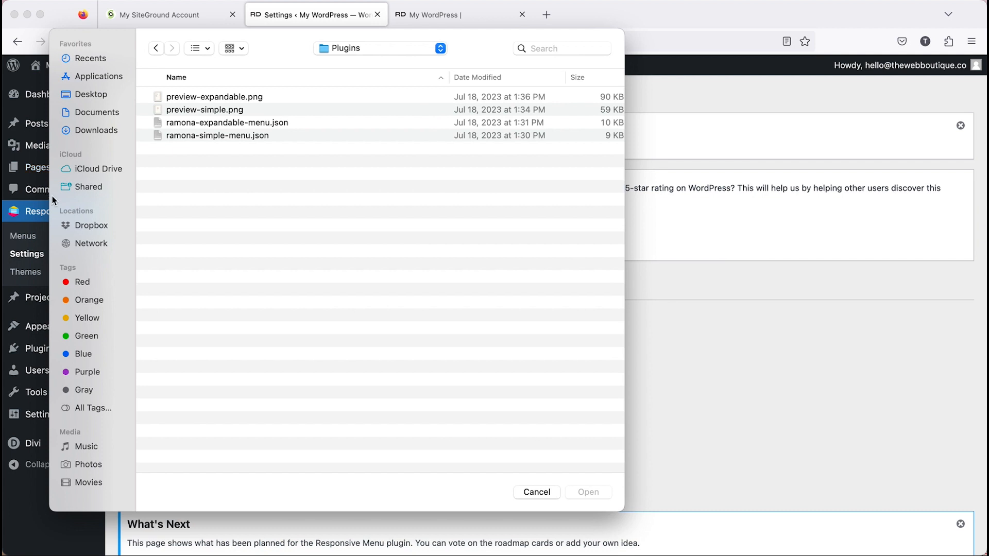
Preview preview-expandable.png and preview-simple.png to compare the expandable and simple mobile menu designs.
{"action": "left_click", "coordinate": [272, 98]}
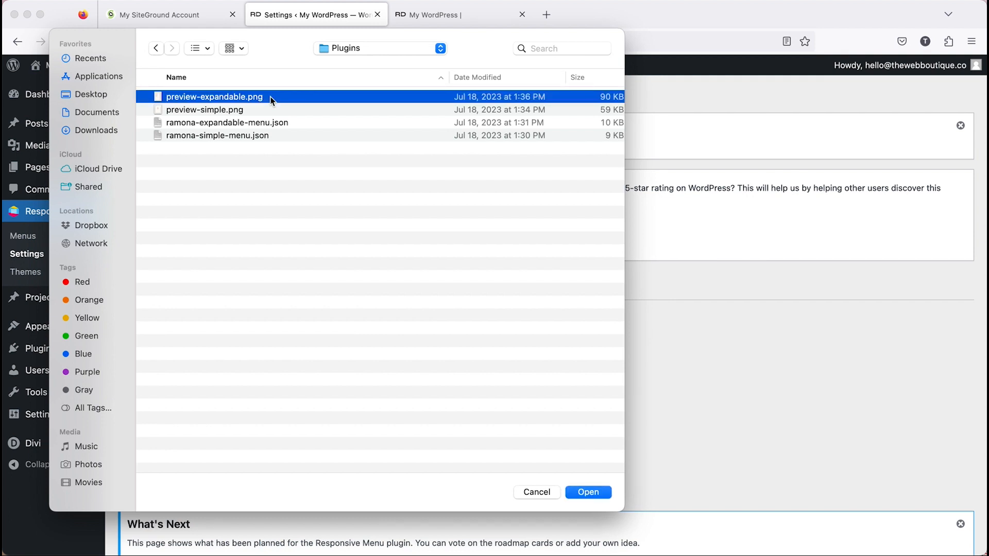
{"action": "key", "text": "space"}
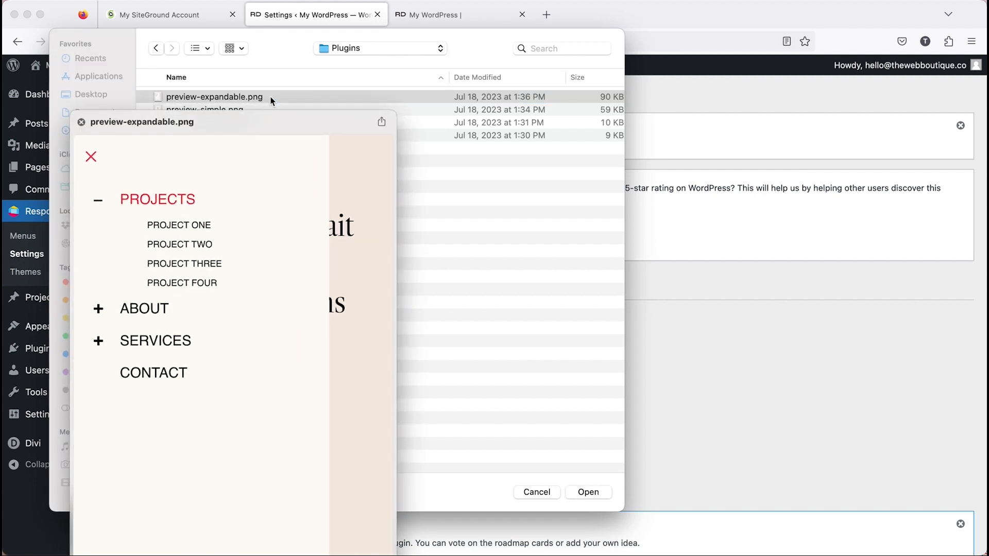
{"action": "key", "text": "Down"}
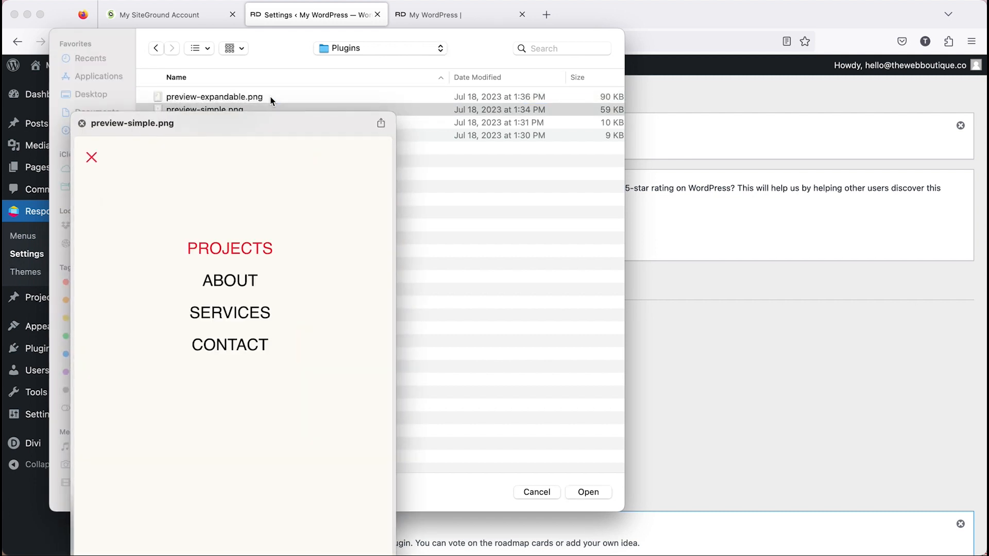
{"action": "key", "text": "Up"}
{"action": "key", "text": "Down"}
{"action": "key", "text": "Up"}
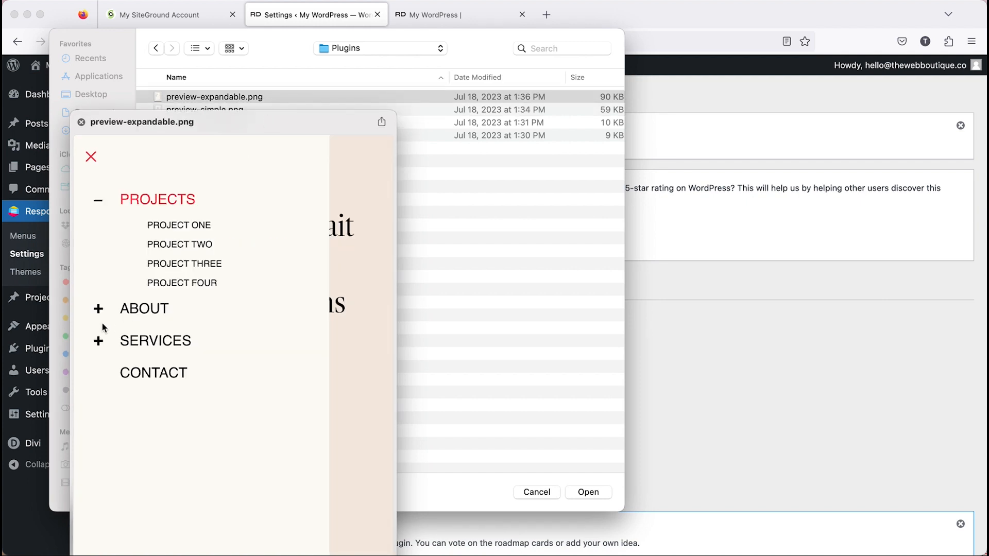
{"action": "key", "text": "Down"}
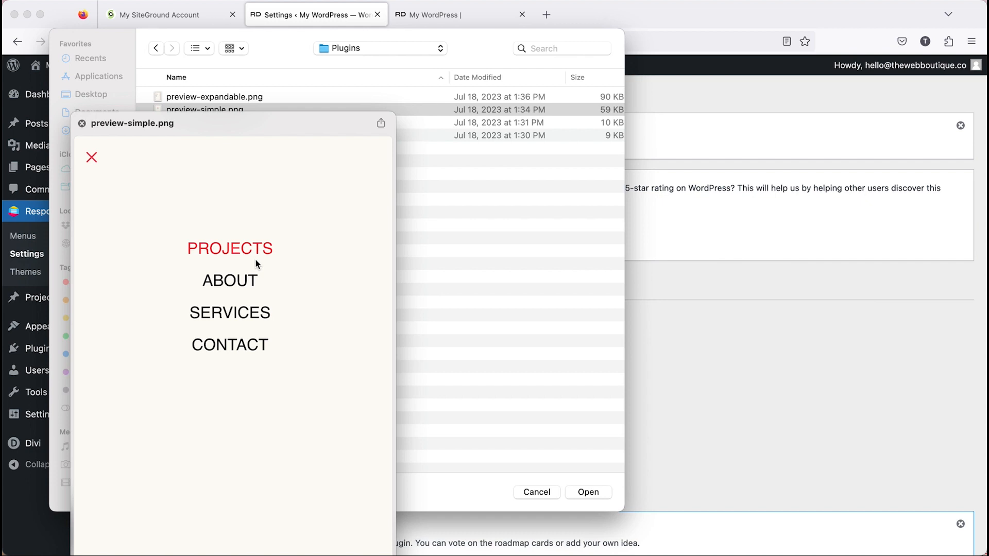
{"action": "key", "text": "space"}
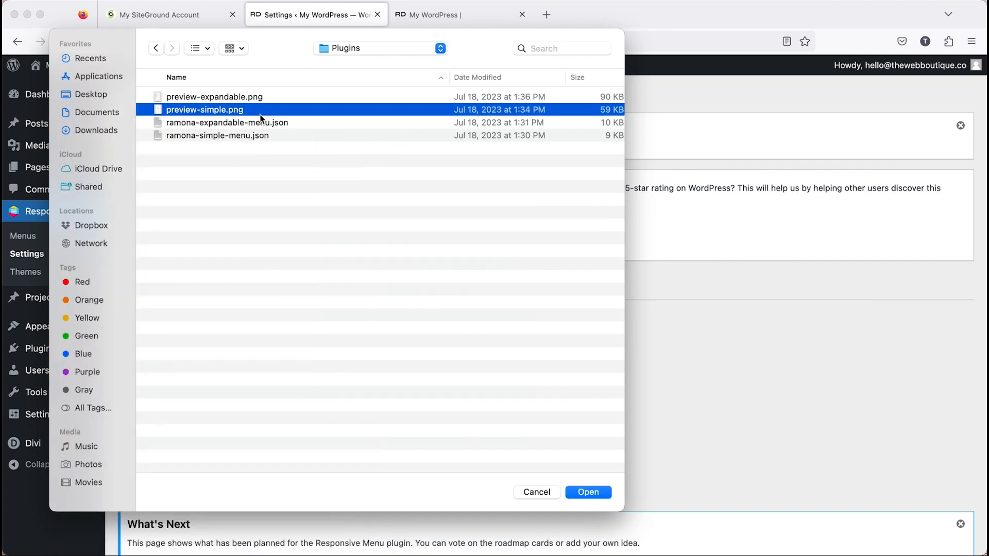
Choose ramona-simple-menu.json as the import file and import its settings into Mobile Menu.
{"action": "left_click", "coordinate": [213, 135]}
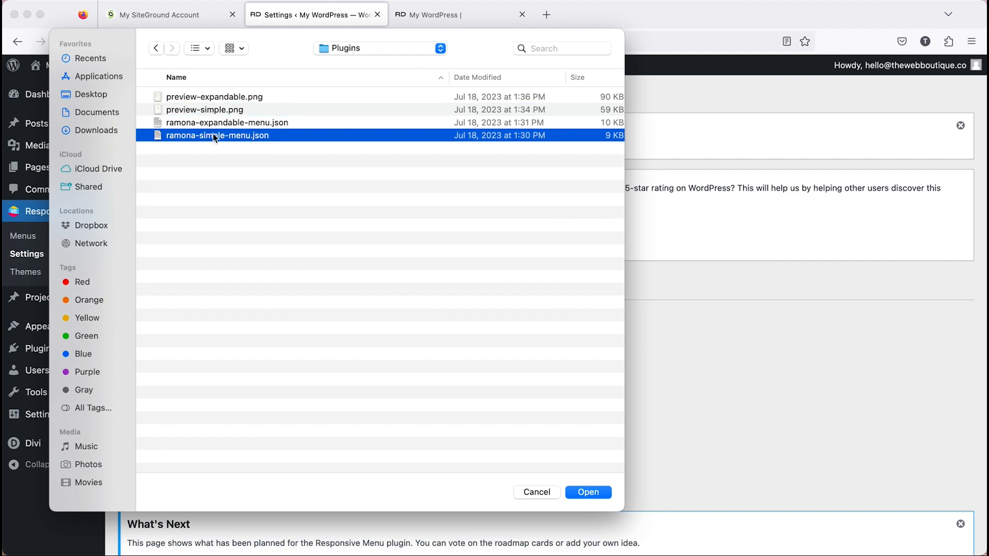
{"action": "left_click", "coordinate": [582, 492]}
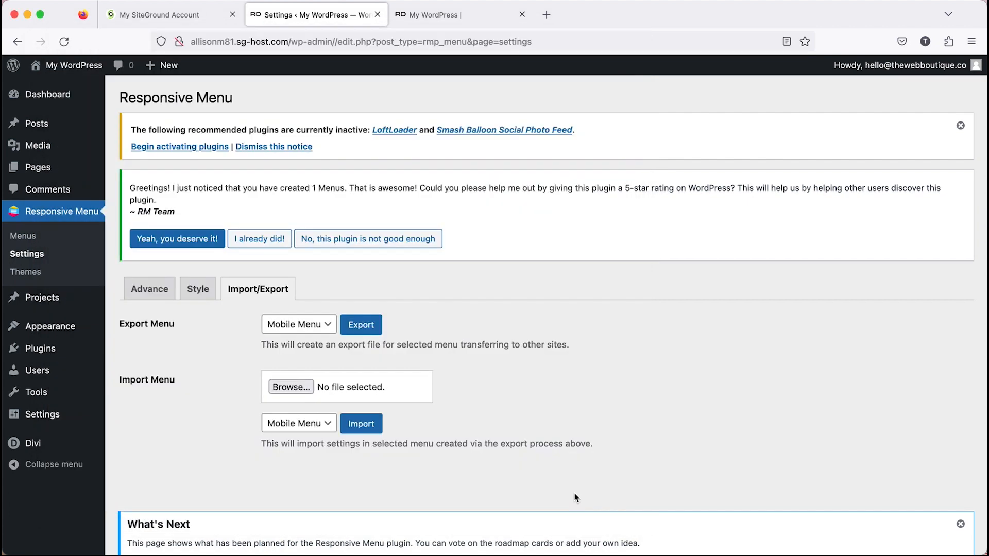
{"action": "left_click", "coordinate": [372, 428]}
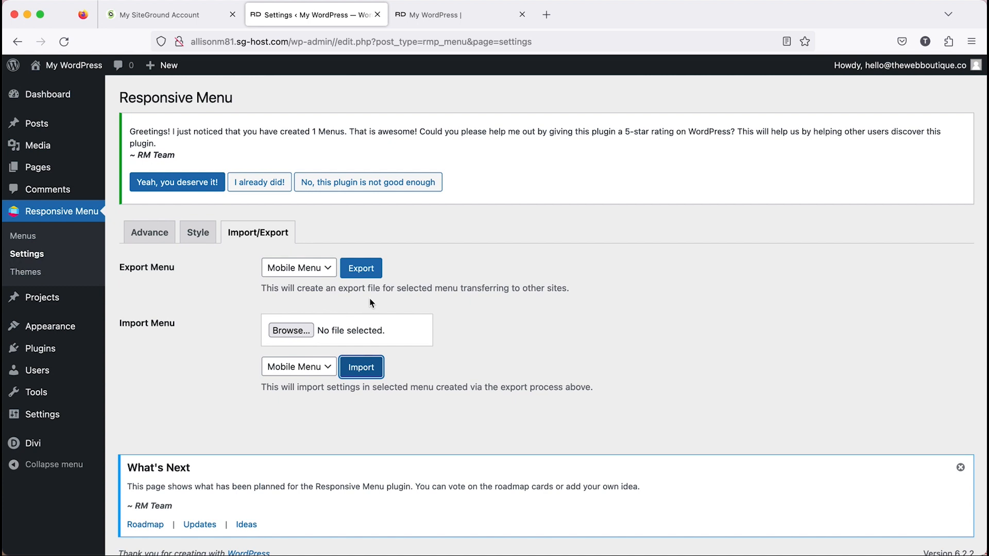
Open Mobile Menu from the Responsive Menu list for customizing and test expanding and closing it in the phone preview.
{"action": "left_click", "coordinate": [43, 238]}
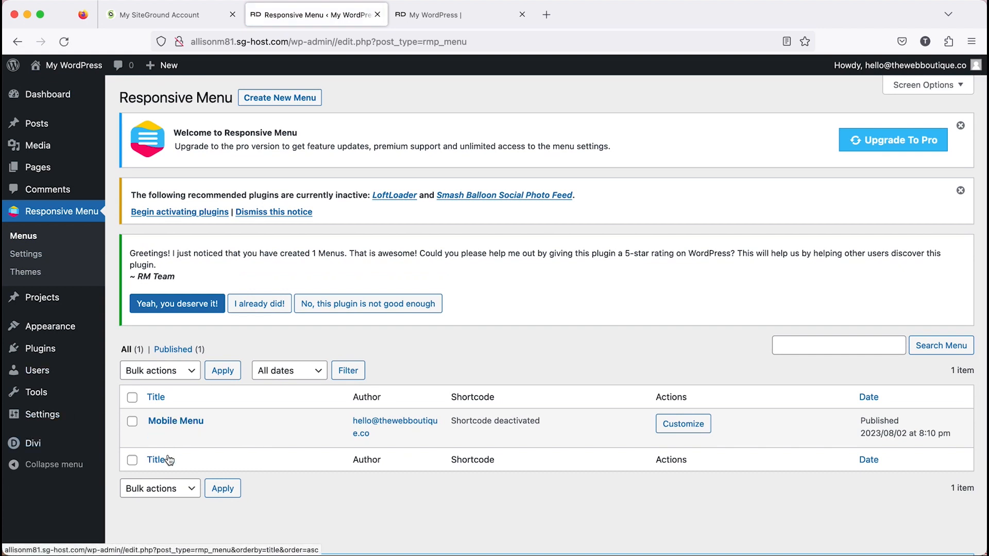
{"action": "left_click", "coordinate": [169, 436]}
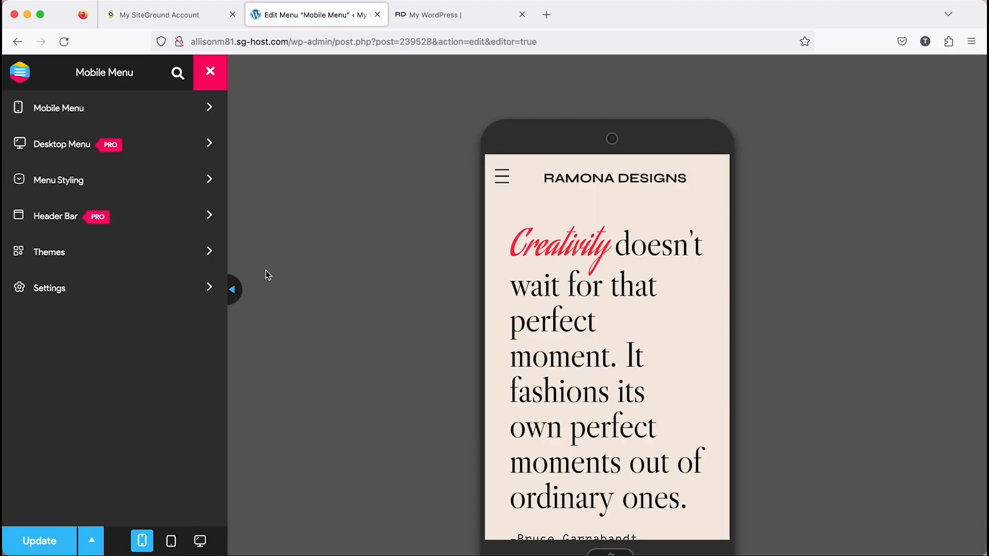
{"action": "left_click", "coordinate": [504, 179]}
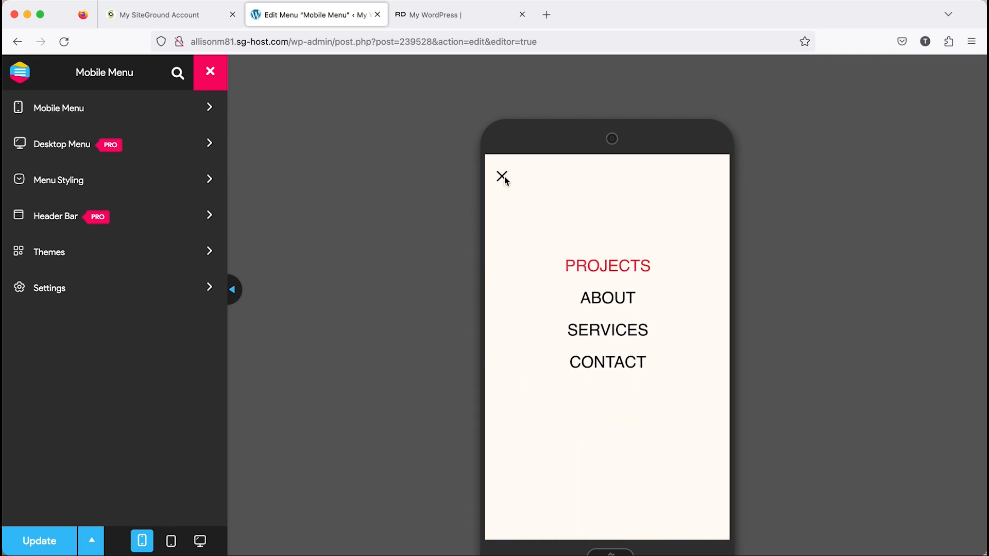
{"action": "left_click", "coordinate": [503, 177]}
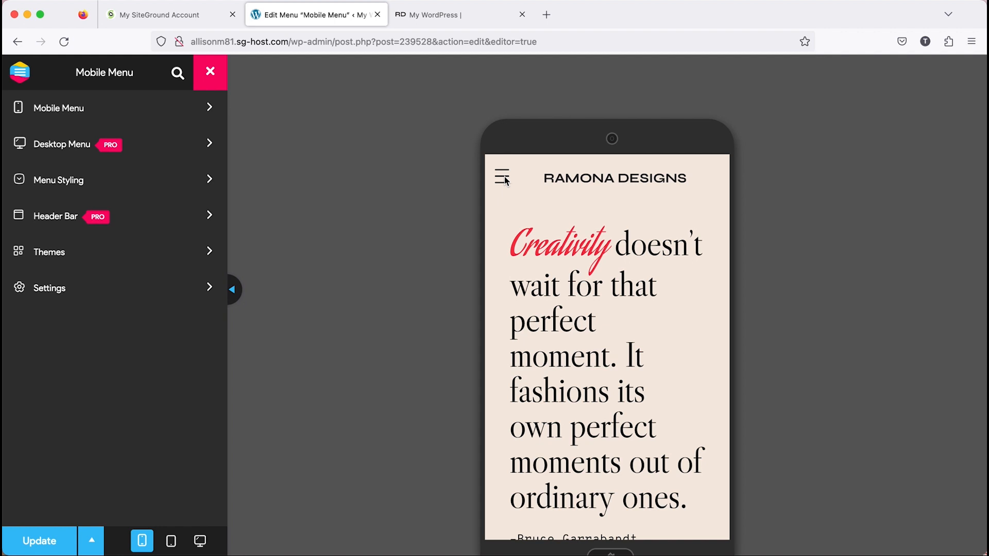
{"action": "scroll", "coordinate": [319, 372], "scroll_direction": "down", "scroll_amount": 1}
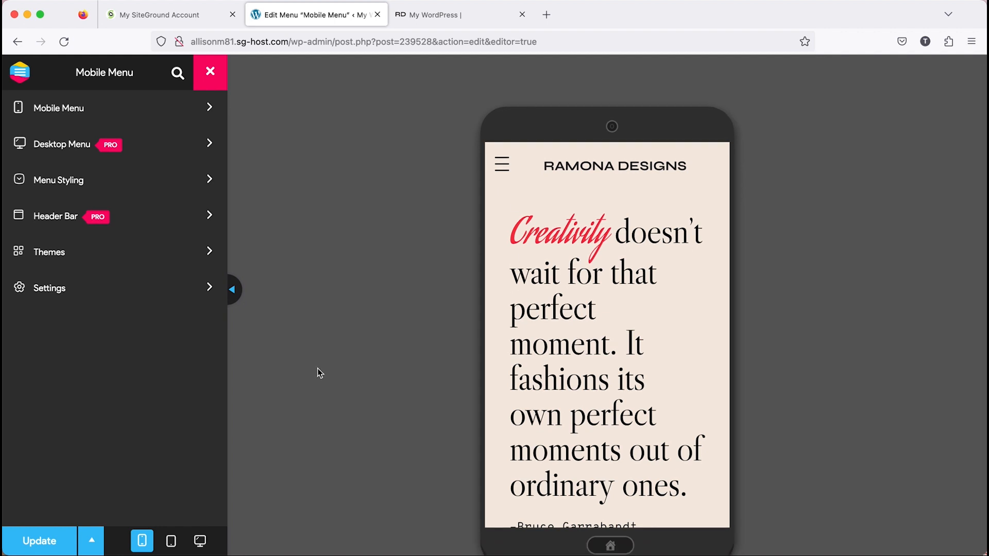
Save the current menu options as a theme template named Simple Menu.
{"action": "left_click", "coordinate": [92, 545]}
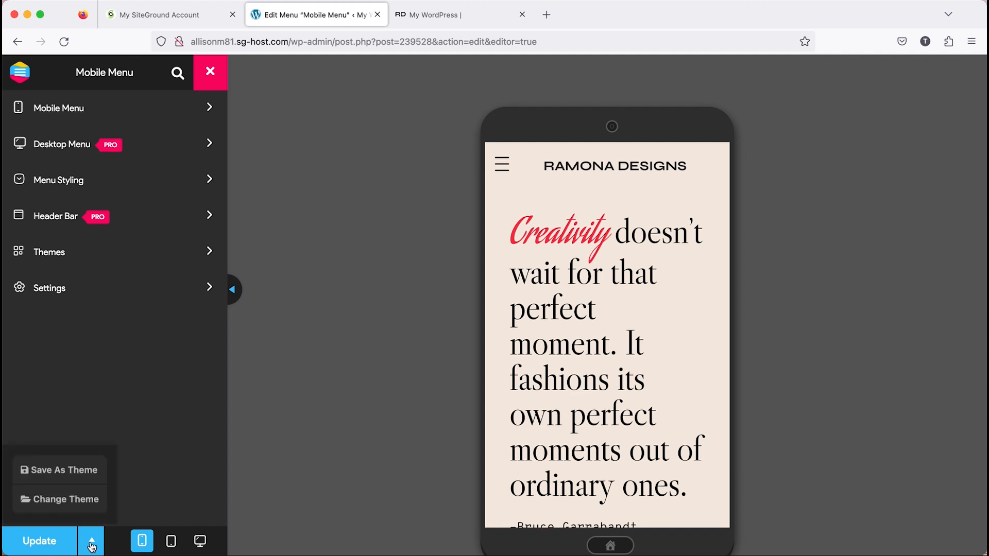
{"action": "left_click", "coordinate": [82, 474]}
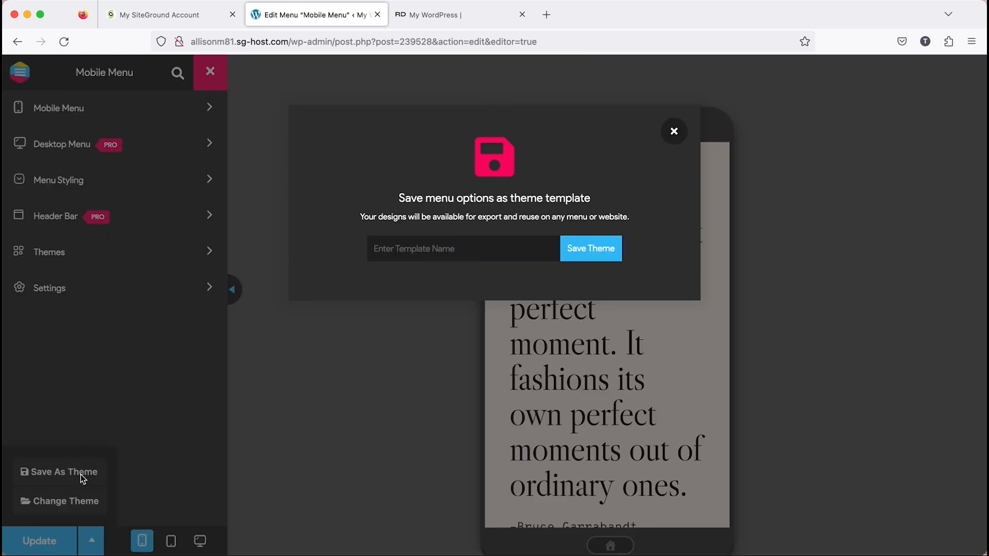
{"action": "left_click", "coordinate": [449, 251]}
{"action": "type", "text": "Simple"}
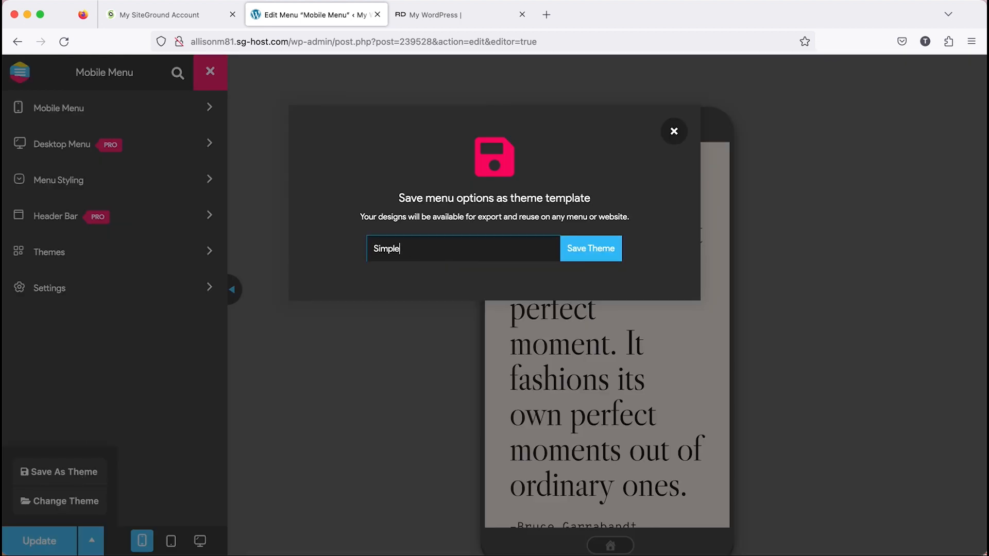
{"action": "type", "text": " Menu"}
{"action": "left_click", "coordinate": [591, 251]}
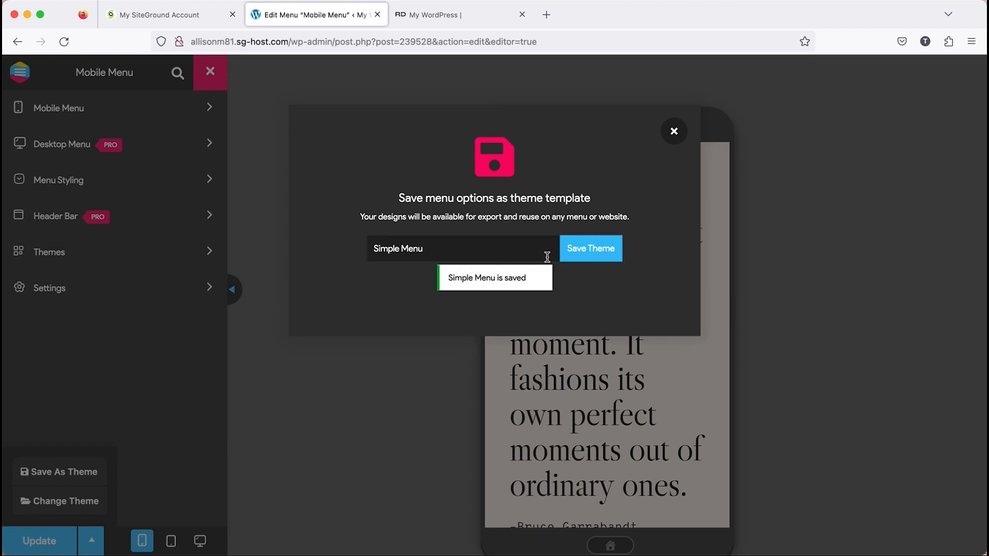
Close the theme template dialog, leave the Mobile Menu editor and open Responsive Menu's import and export settings.
{"action": "left_click", "coordinate": [674, 133]}
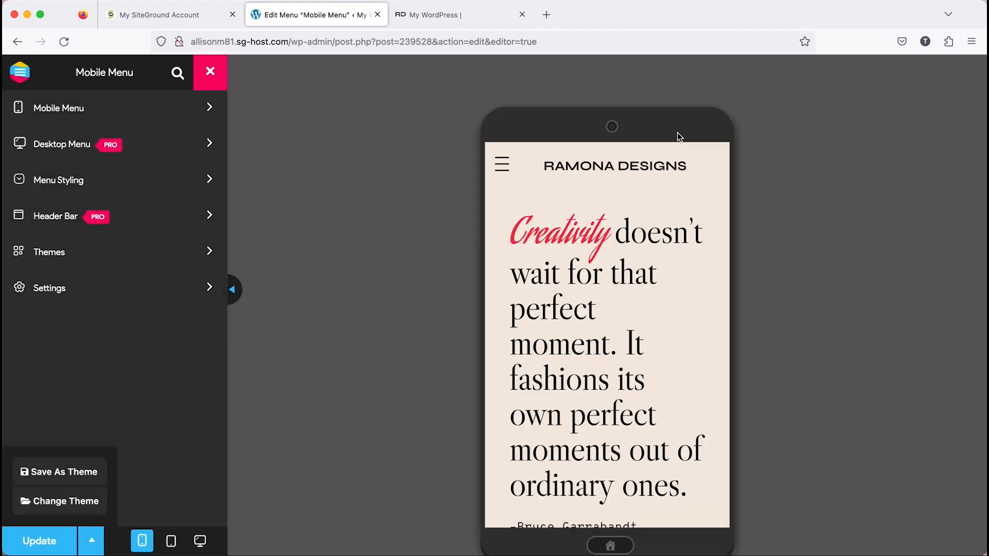
{"action": "left_click", "coordinate": [210, 73]}
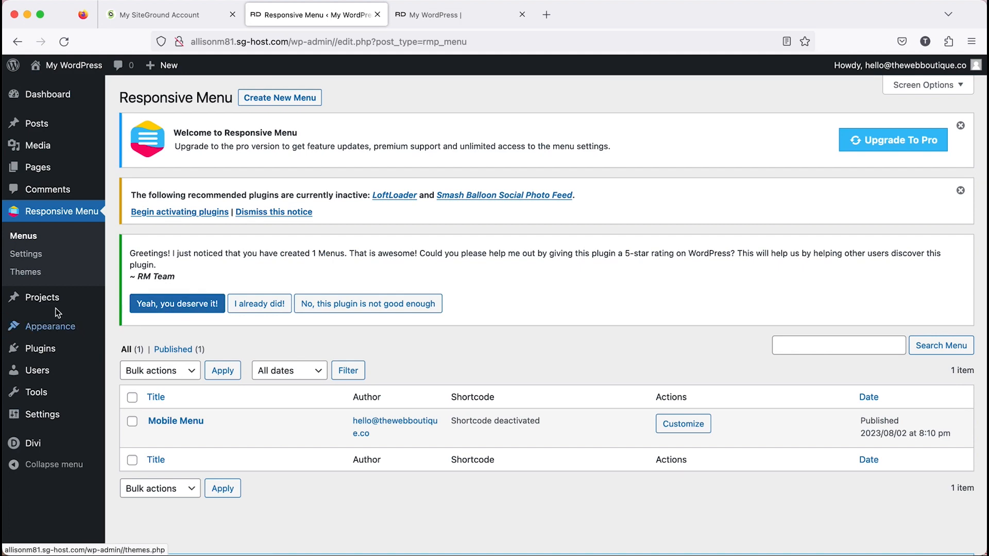
{"action": "left_click", "coordinate": [40, 255]}
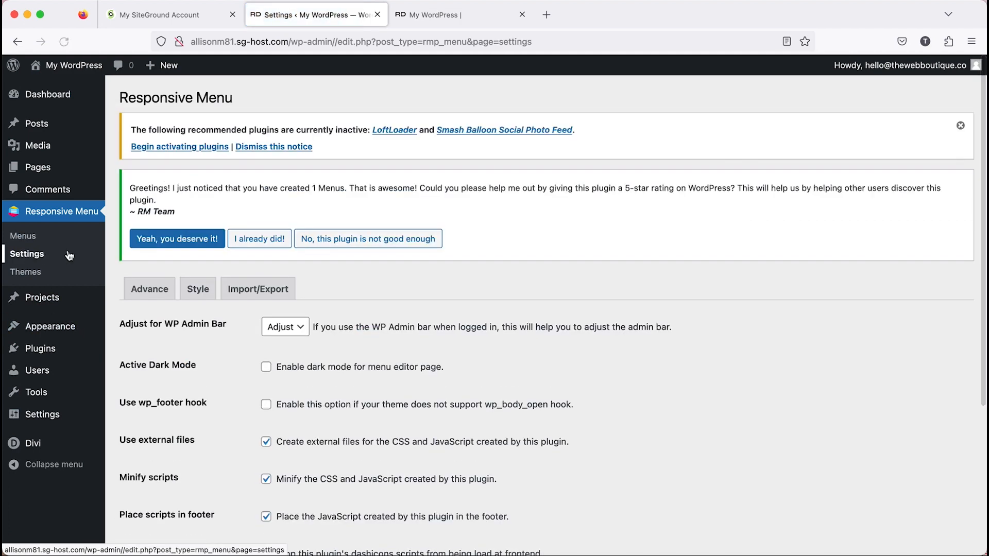
{"action": "left_click", "coordinate": [258, 290]}
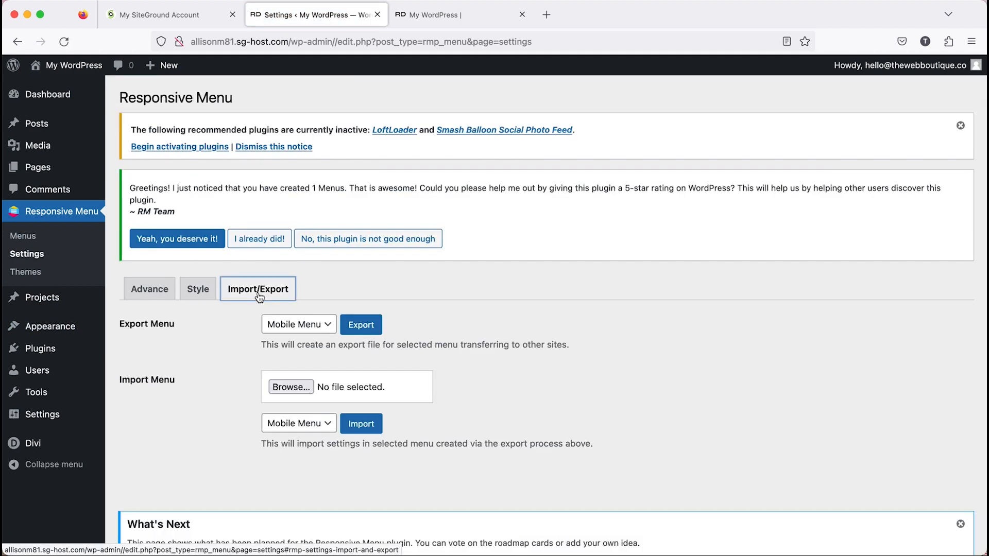
Choose ramona-expandable-menu.json as the import file and import its settings into Mobile Menu.
{"action": "left_click", "coordinate": [287, 391]}
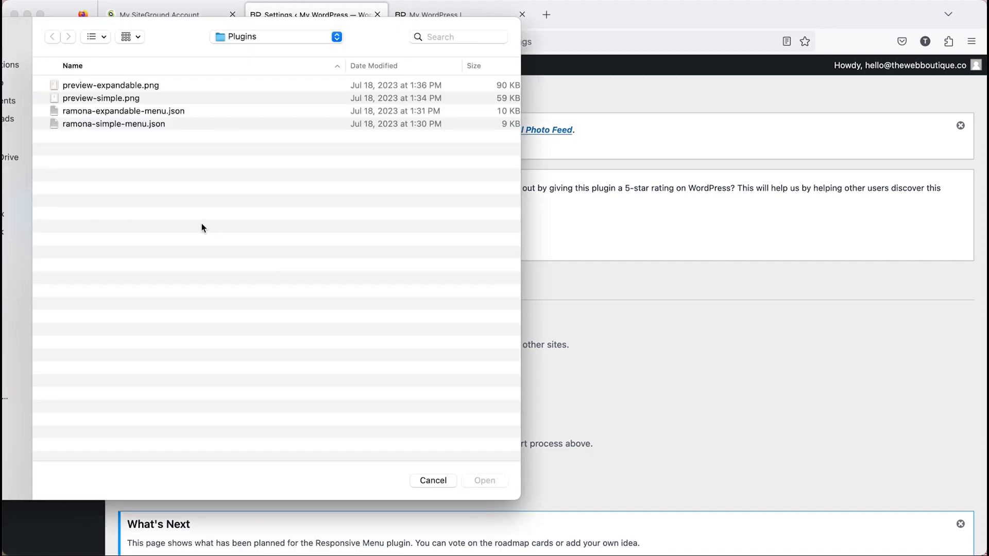
{"action": "left_click", "coordinate": [172, 111]}
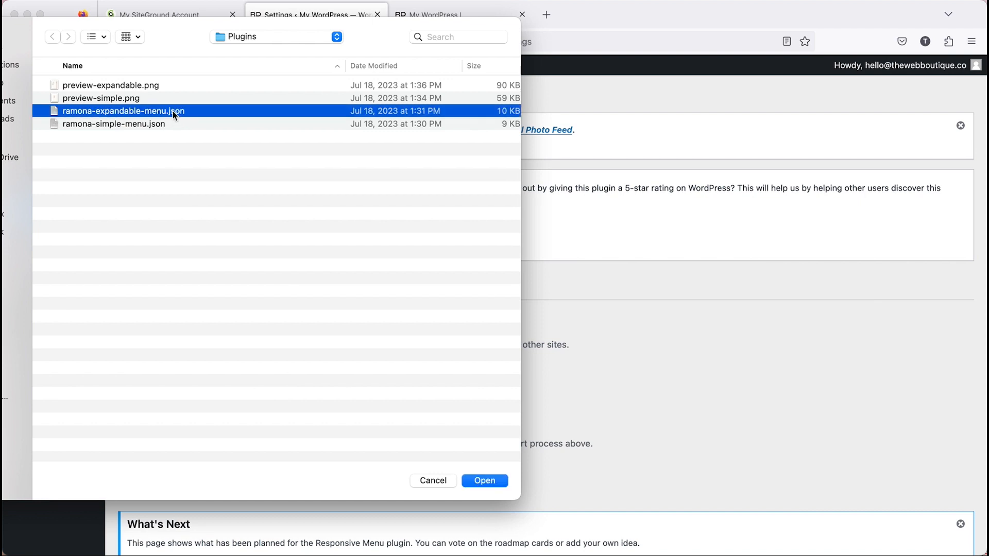
{"action": "left_click", "coordinate": [479, 480]}
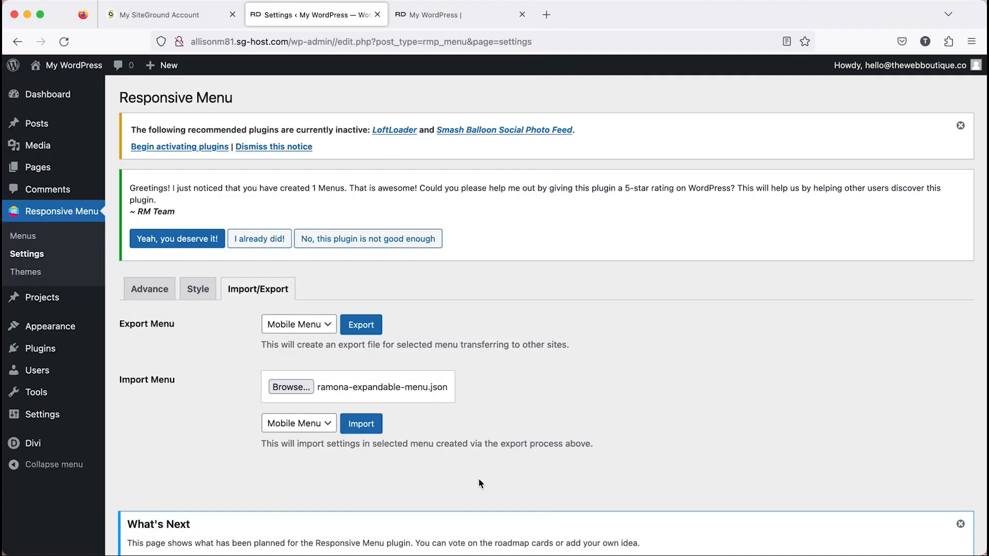
{"action": "left_click", "coordinate": [359, 426]}
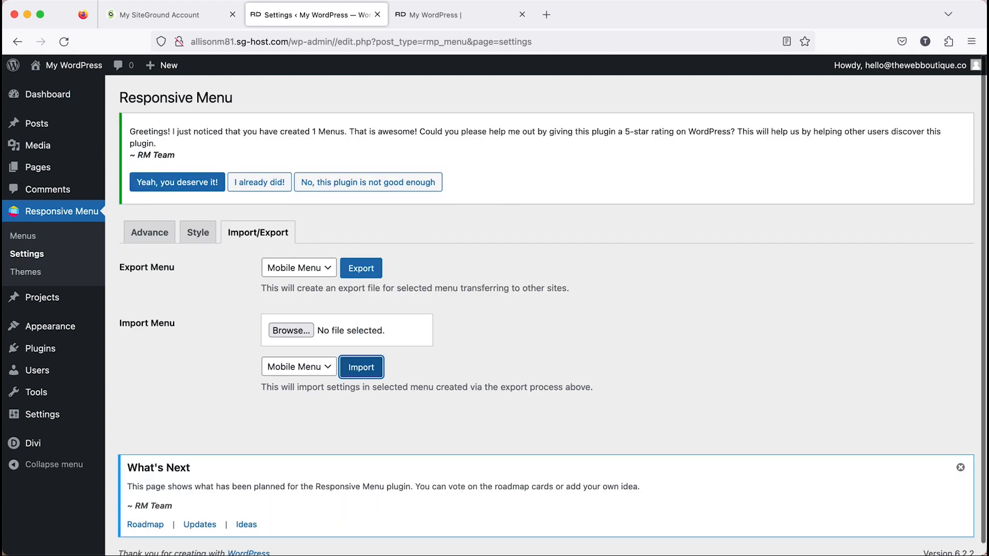
Reopen Mobile Menu for customizing and test the expanding Projects submenu in the phone preview, closing the menu again.
{"action": "left_click", "coordinate": [29, 238]}
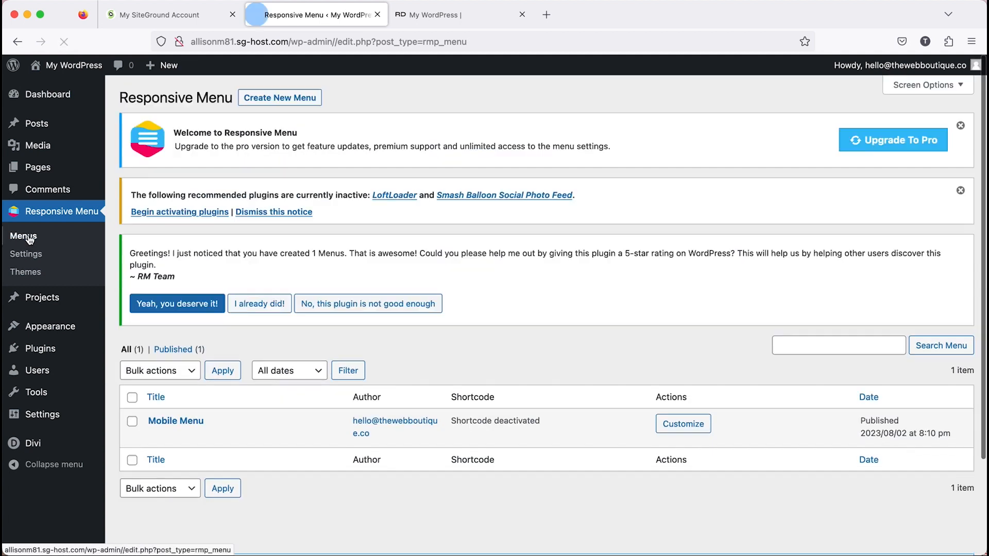
{"action": "mouse_move", "coordinate": [170, 433]}
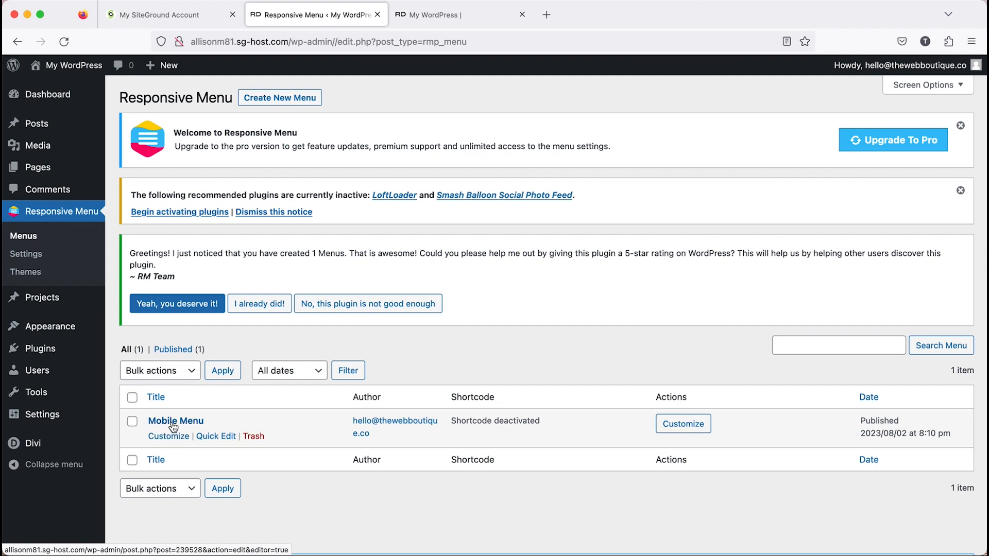
{"action": "left_click", "coordinate": [170, 437]}
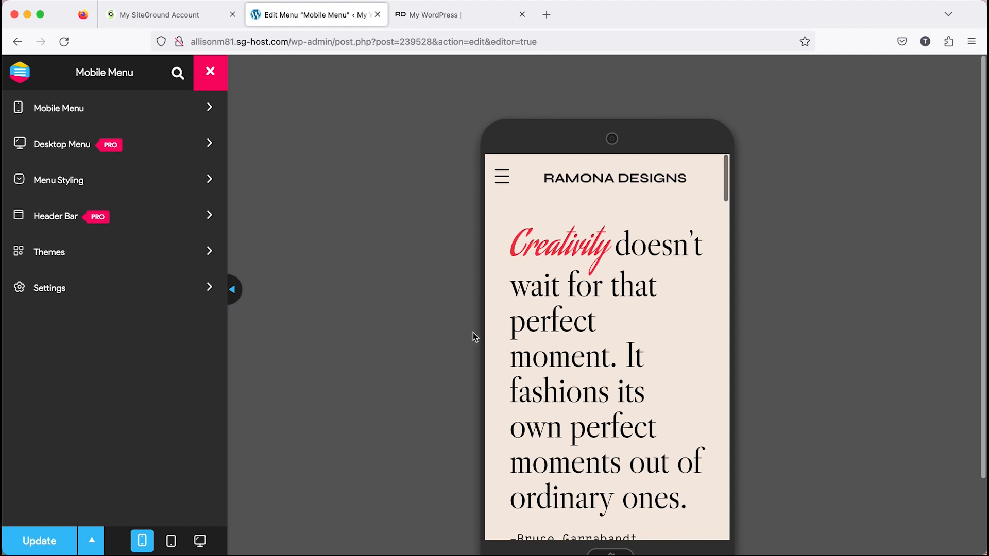
{"action": "scroll", "coordinate": [474, 337], "scroll_direction": "down", "scroll_amount": 2}
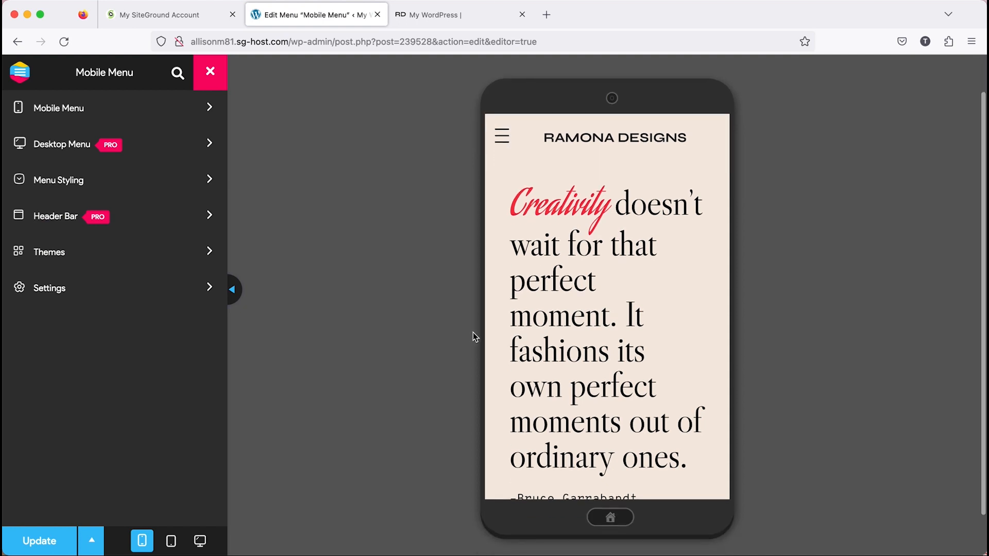
{"action": "left_click", "coordinate": [502, 137]}
{"action": "left_click", "coordinate": [510, 181]}
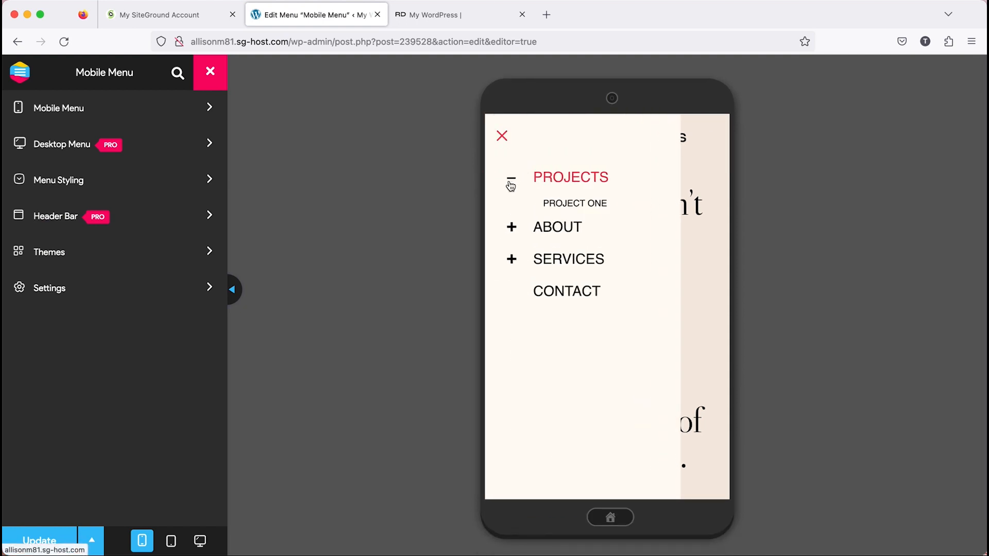
{"action": "left_click", "coordinate": [511, 181]}
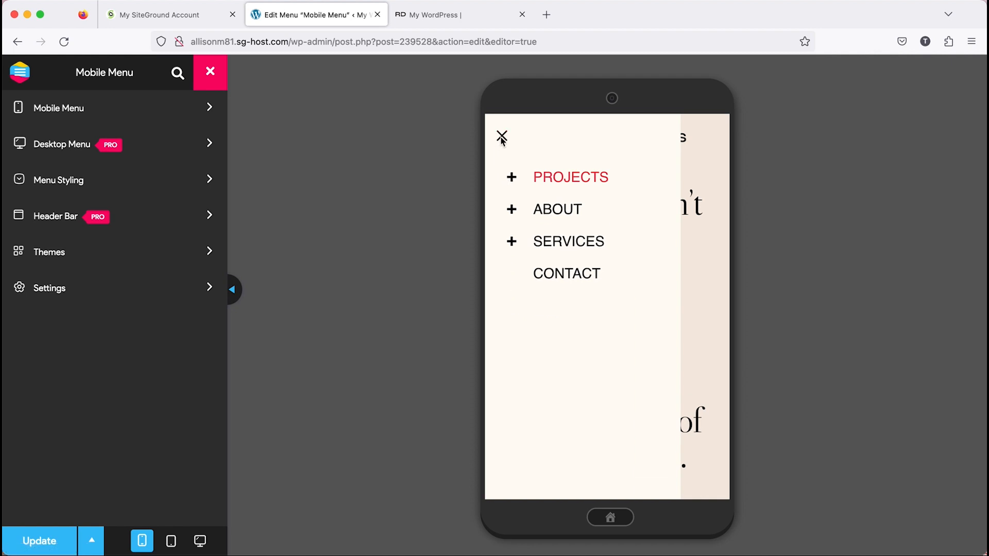
{"action": "left_click", "coordinate": [502, 136]}
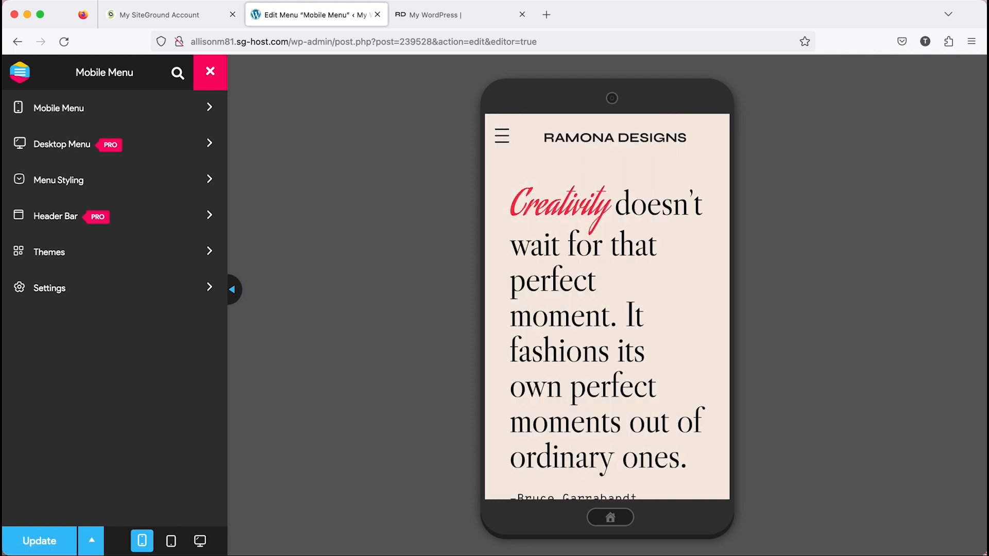
Save the current menu options as a theme template named Expandablel Menu and close the dialog.
{"action": "left_click", "coordinate": [96, 543]}
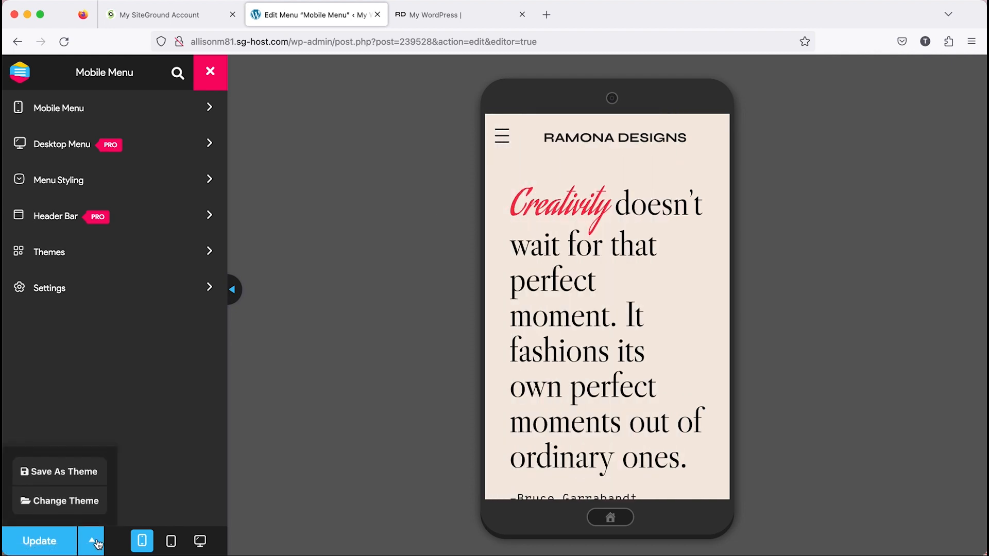
{"action": "left_click", "coordinate": [84, 475]}
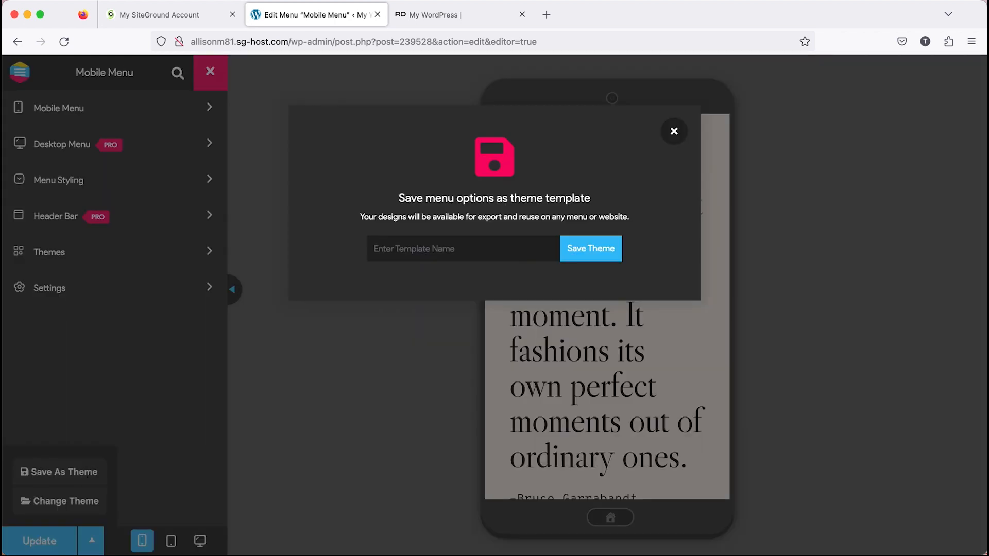
{"action": "left_click", "coordinate": [499, 246]}
{"action": "type", "text": "Ex"}
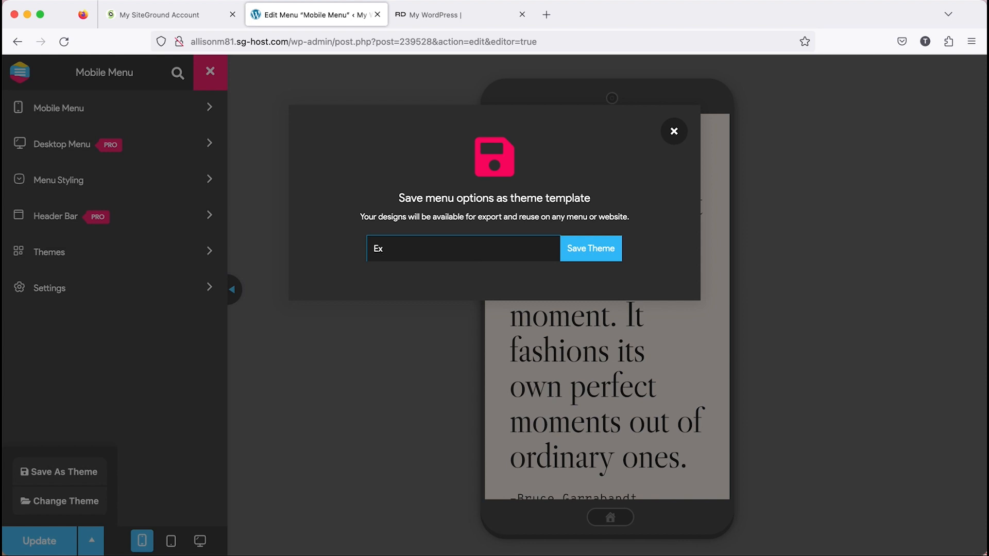
{"action": "type", "text": "pandablel Menu"}
{"action": "left_click", "coordinate": [606, 252]}
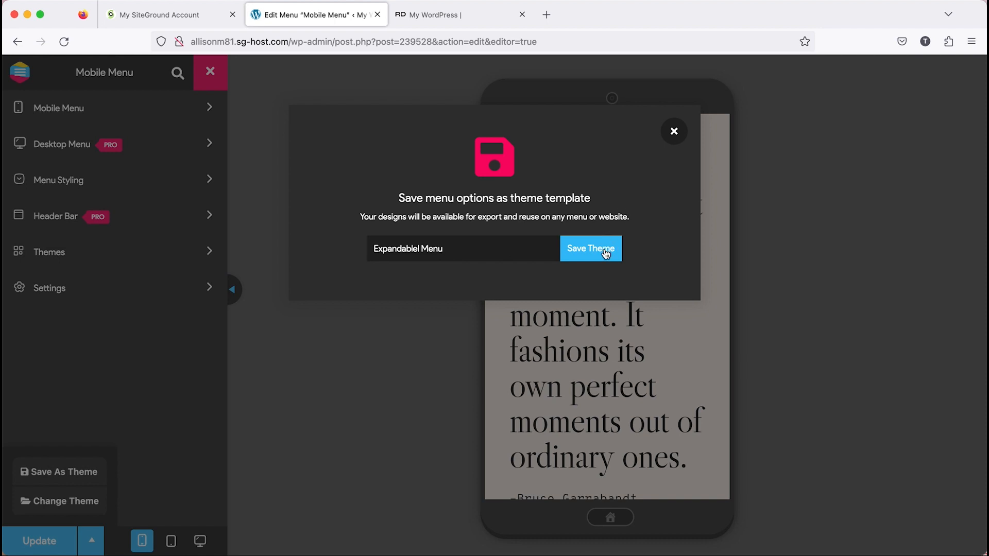
{"action": "left_click", "coordinate": [675, 132]}
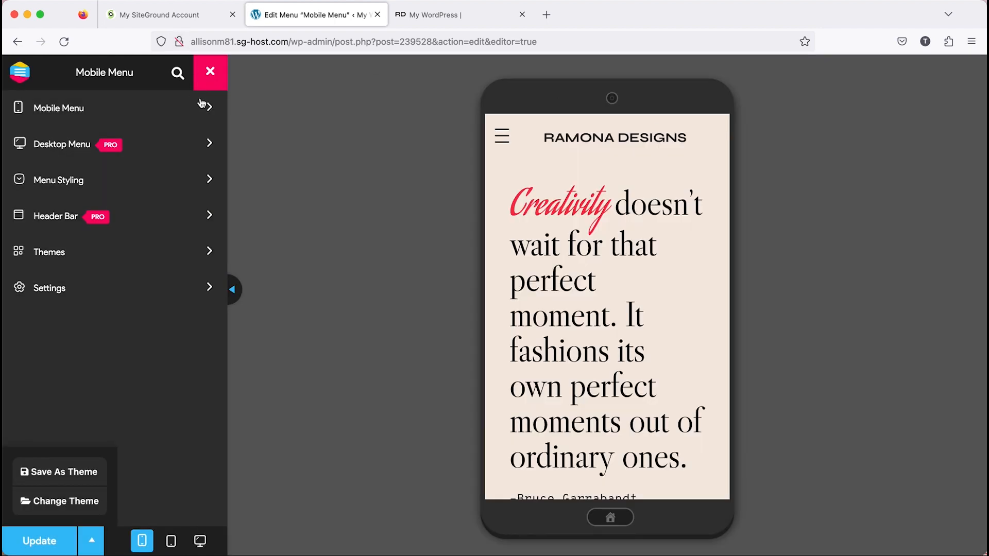
Exit and reopen the Mobile Menu editor and apply the saved template Expandablel Menu.
{"action": "left_click", "coordinate": [211, 73]}
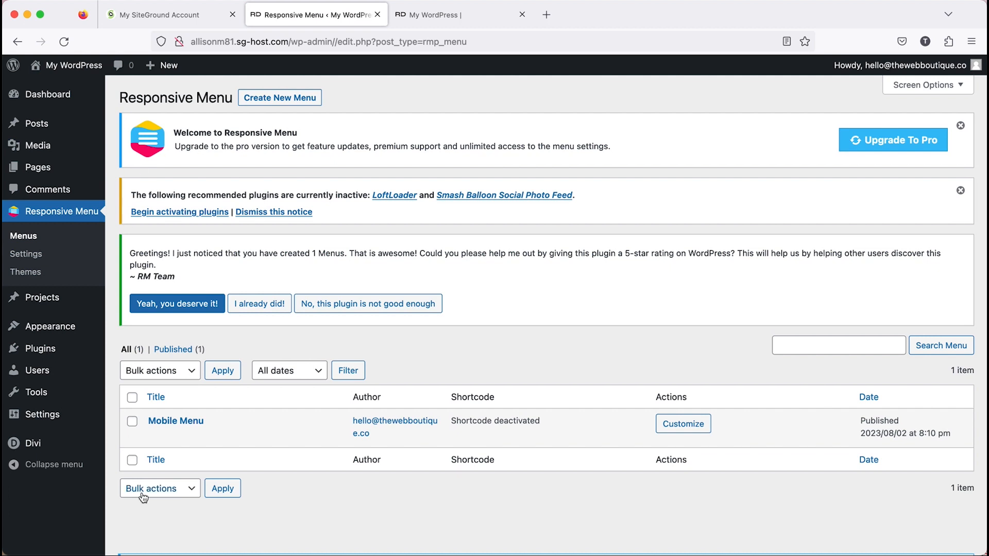
{"action": "left_click", "coordinate": [168, 421]}
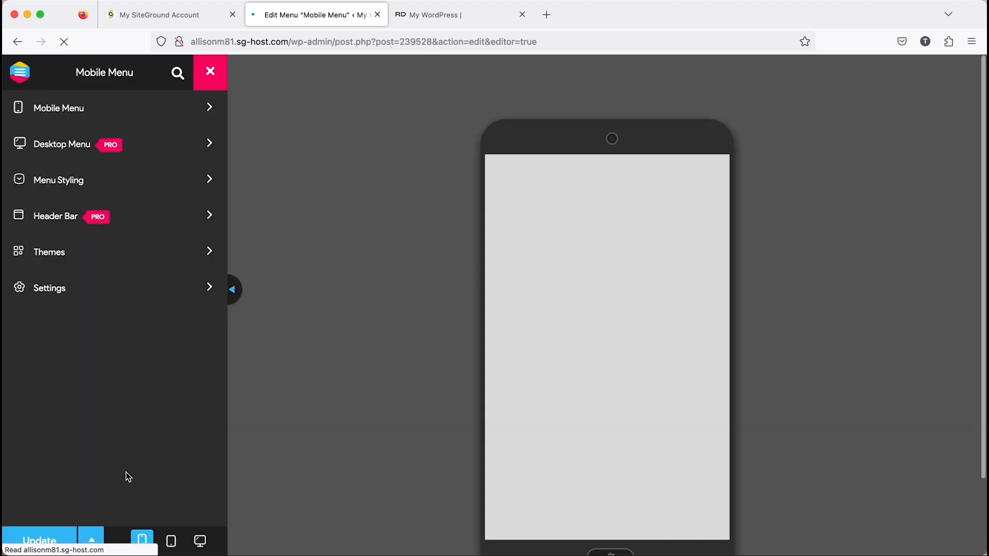
{"action": "left_click", "coordinate": [93, 547]}
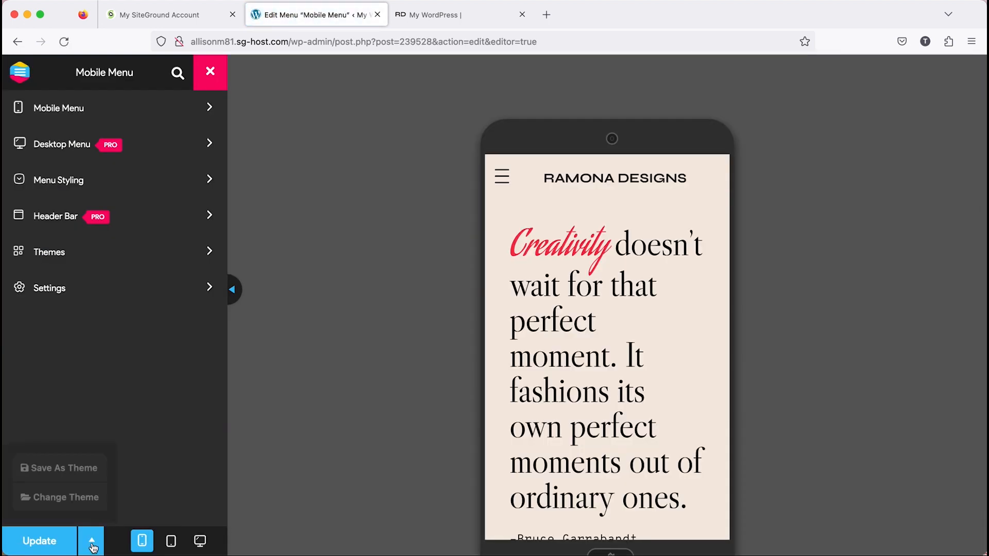
{"action": "left_click", "coordinate": [76, 503]}
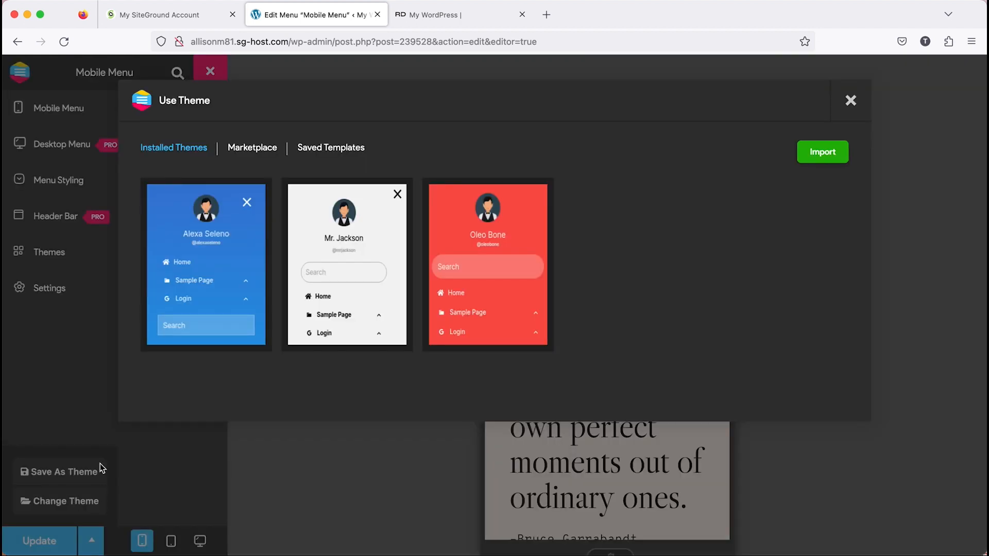
{"action": "left_click", "coordinate": [338, 150]}
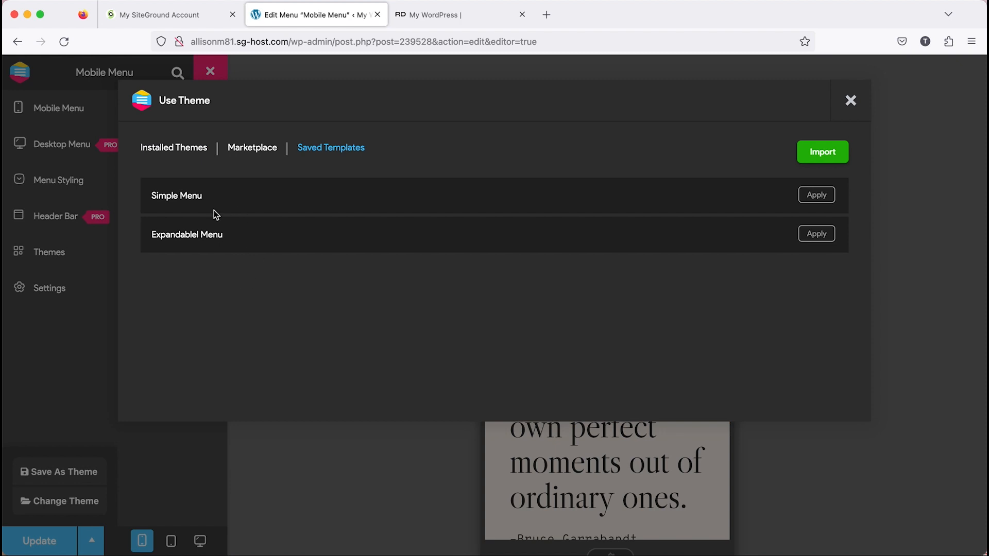
{"action": "left_click", "coordinate": [816, 236]}
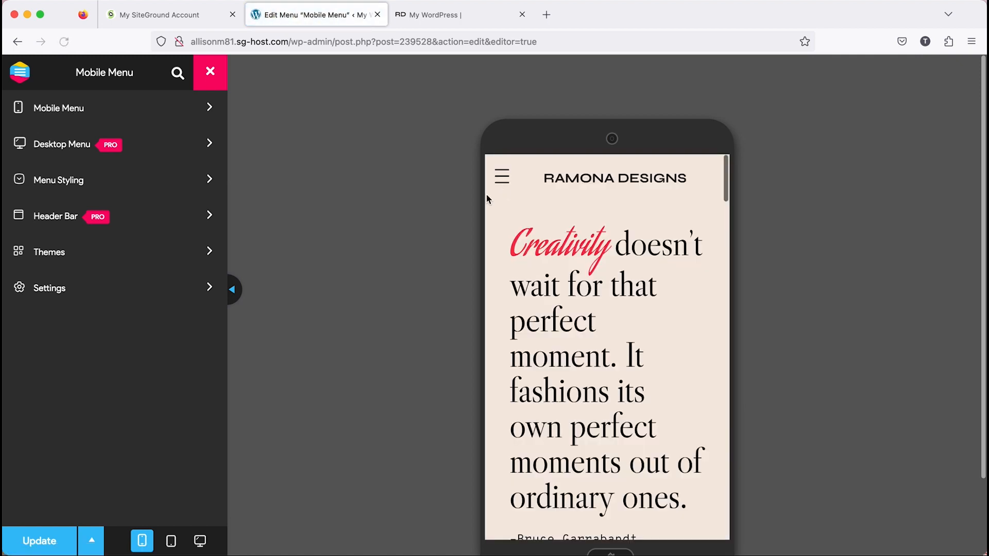
Change Mobile Menu's theme to the saved template Simple Menu.
{"action": "left_click", "coordinate": [92, 541]}
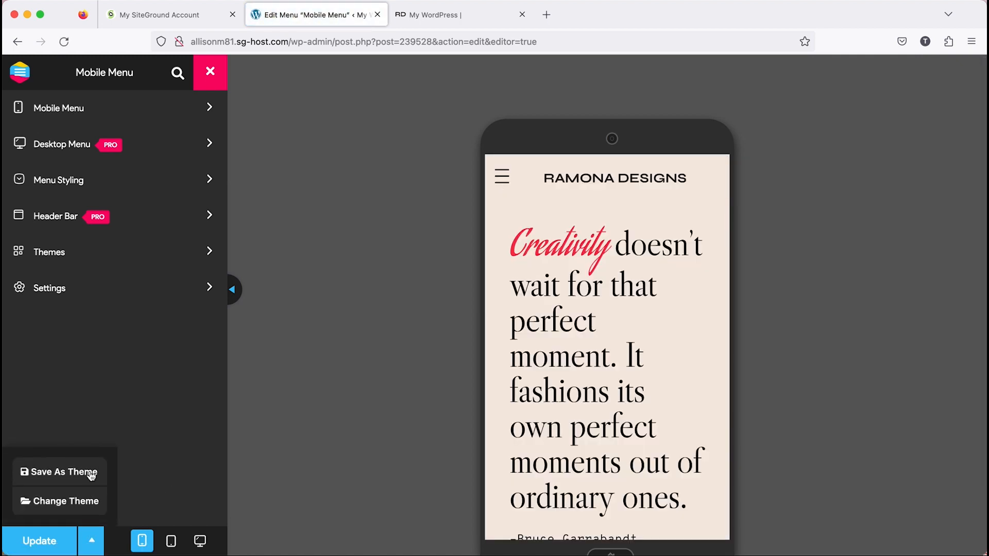
{"action": "left_click", "coordinate": [85, 502]}
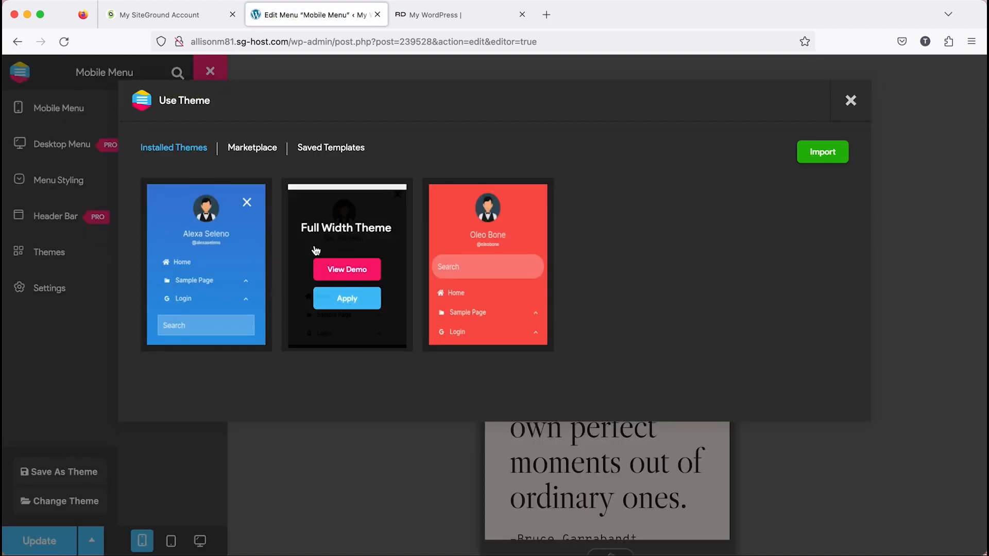
{"action": "left_click", "coordinate": [332, 149]}
{"action": "left_click", "coordinate": [823, 200]}
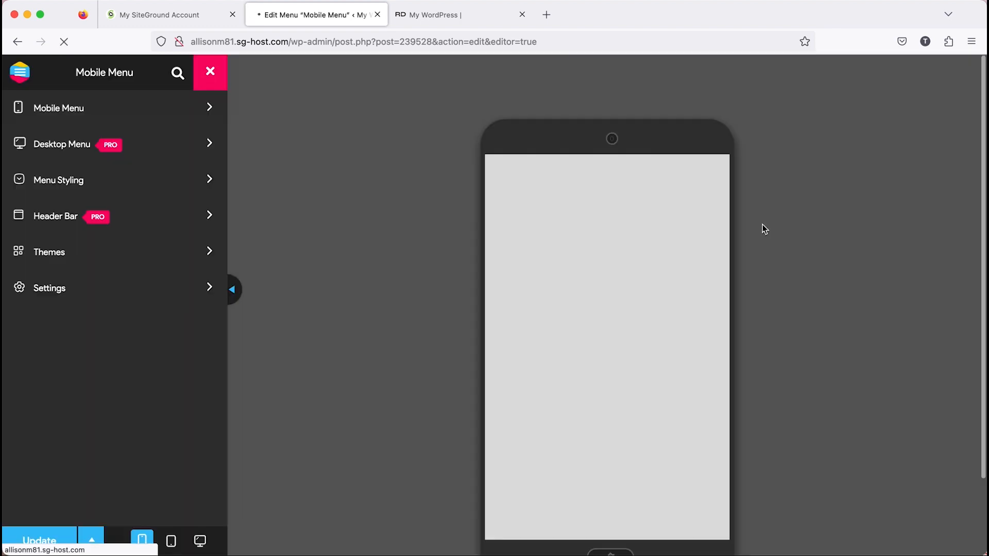
Test opening and closing the applied Simple Menu design in the phone preview.
{"action": "left_click", "coordinate": [501, 182]}
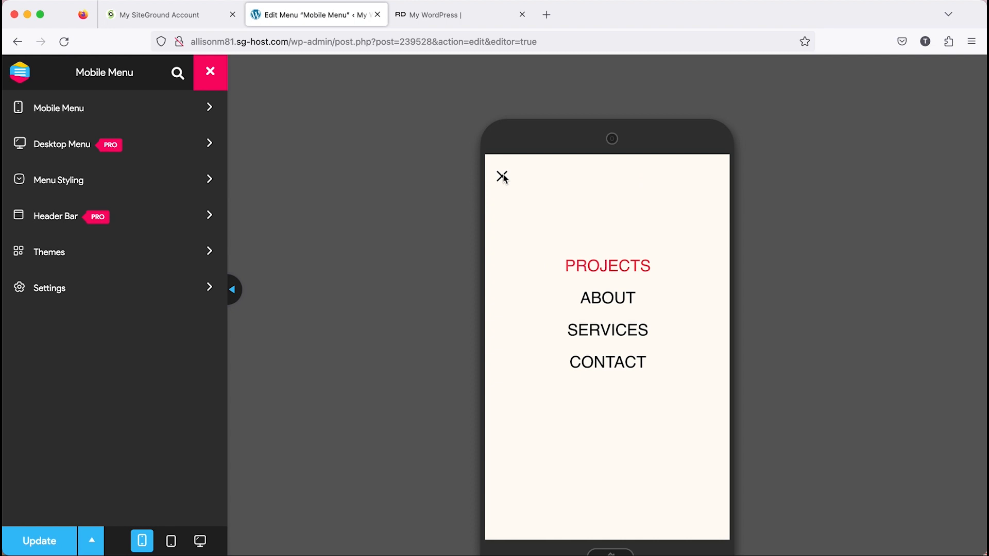
{"action": "left_click", "coordinate": [503, 176]}
{"action": "scroll", "coordinate": [396, 228], "scroll_direction": "down", "scroll_amount": 1}
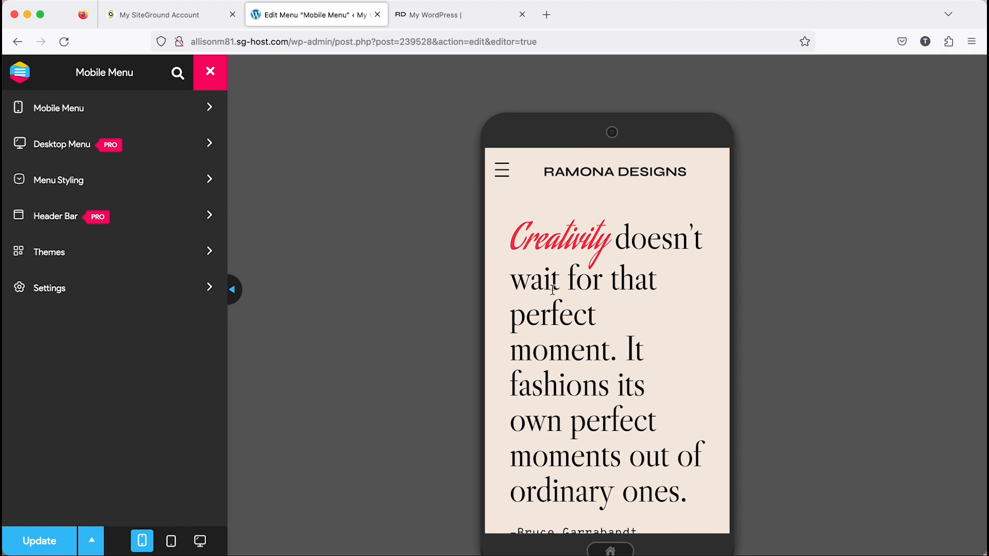
{"action": "scroll", "coordinate": [453, 255], "scroll_direction": "down", "scroll_amount": 1}
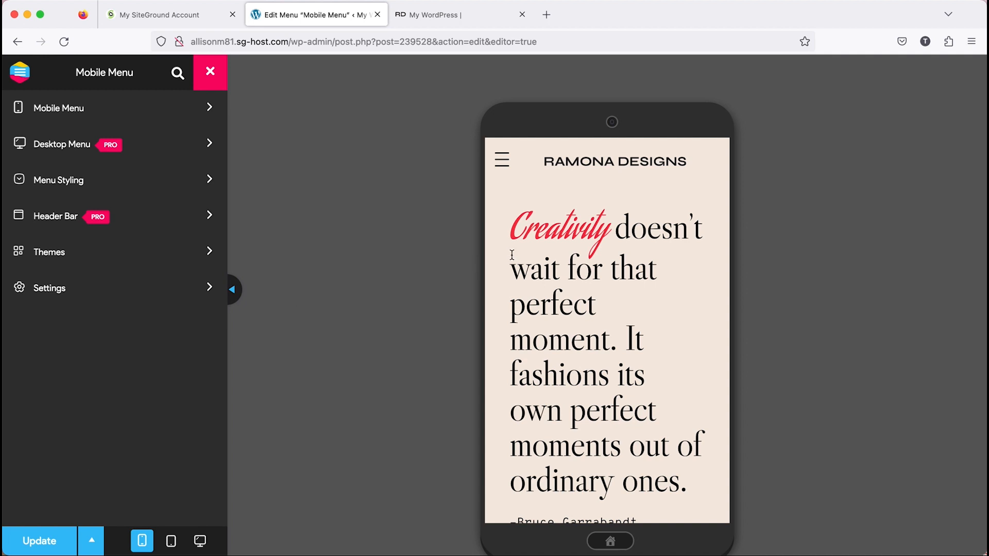
{"action": "left_click", "coordinate": [501, 162]}
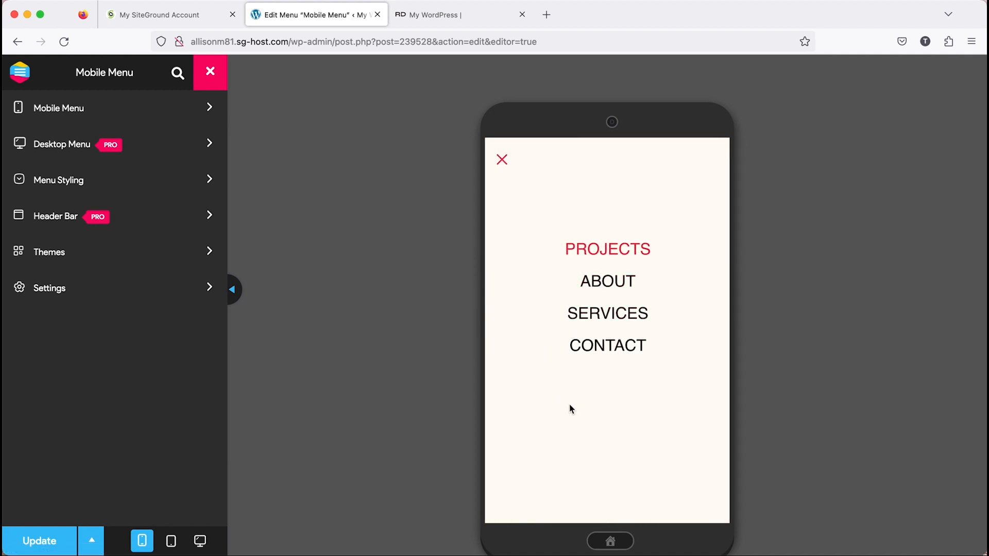
{"action": "left_click", "coordinate": [501, 162]}
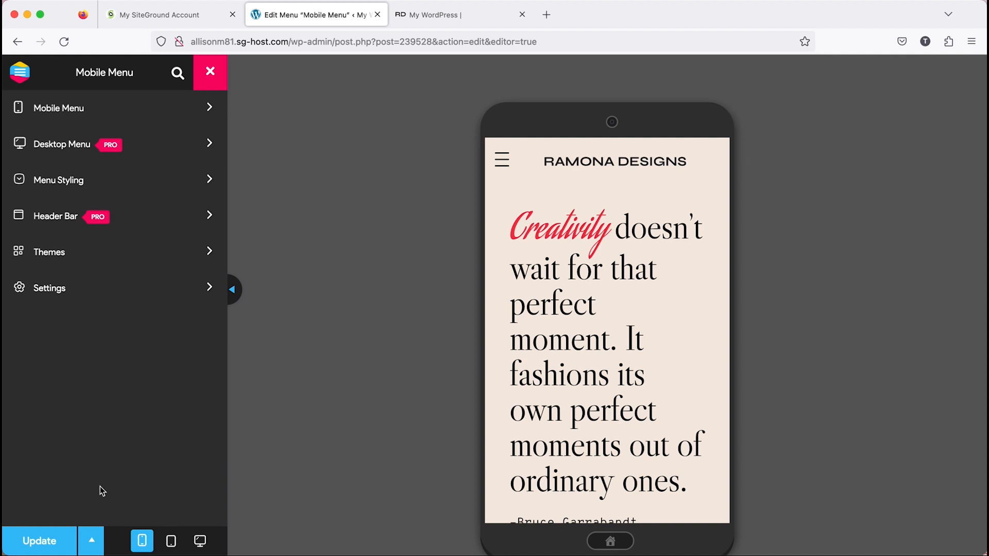
Exit the Mobile Menu editor and review the saved templates on Responsive Menu's Themes page.
{"action": "left_click", "coordinate": [93, 541]}
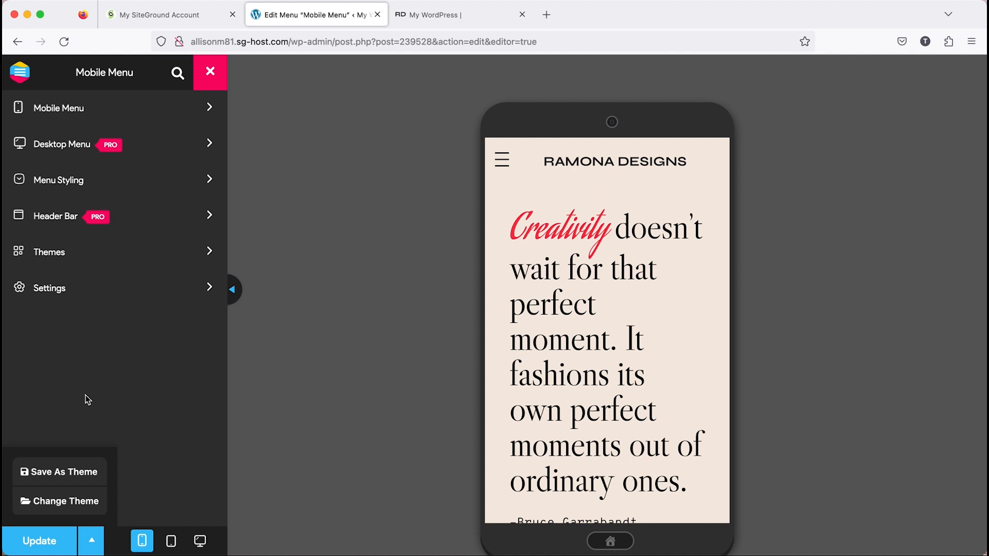
{"action": "left_click", "coordinate": [213, 77]}
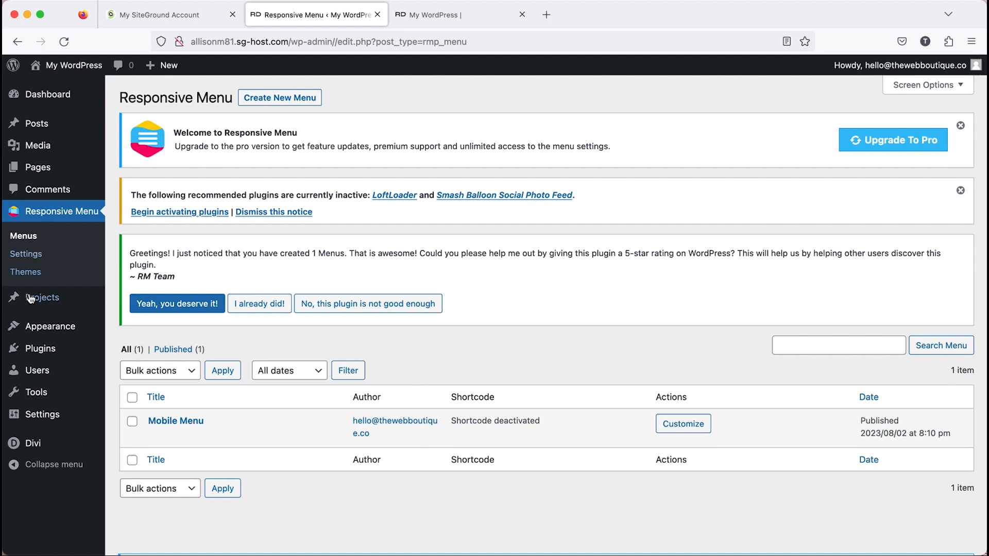
{"action": "left_click", "coordinate": [27, 276]}
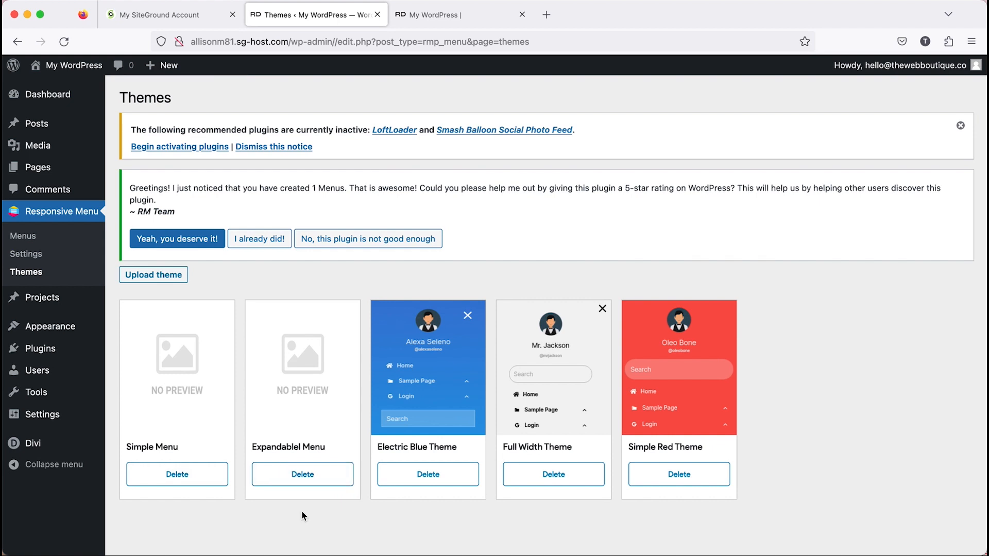
{"action": "scroll", "coordinate": [223, 346], "scroll_direction": "down", "scroll_amount": 1}
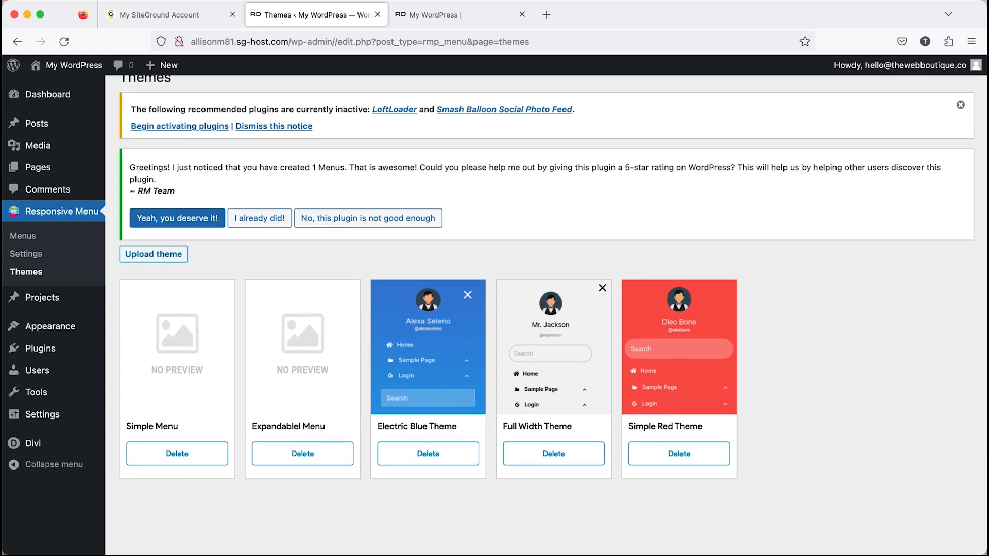
Reload the live Ramona Designs homepage and narrow the browser window to phone width.
{"action": "left_click", "coordinate": [426, 23]}
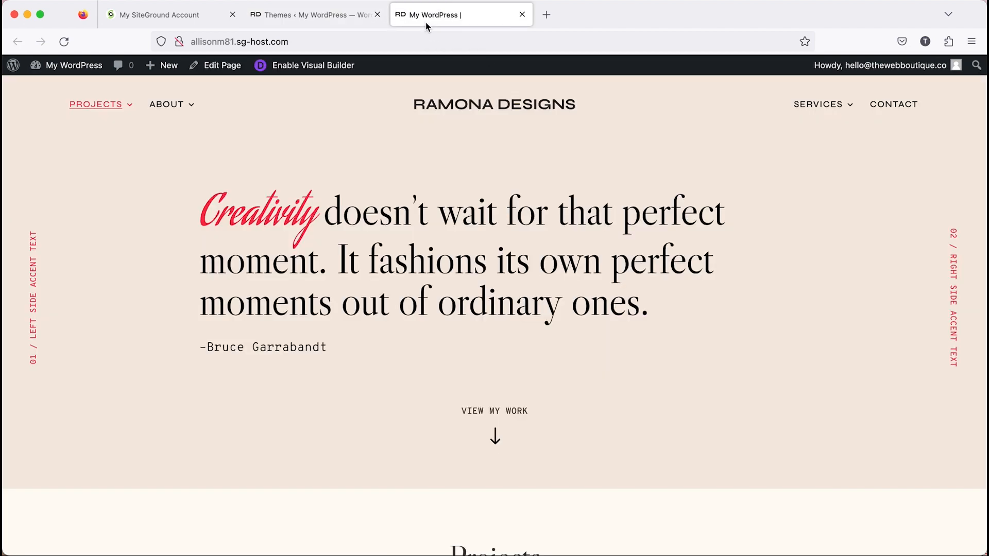
{"action": "left_click", "coordinate": [59, 42]}
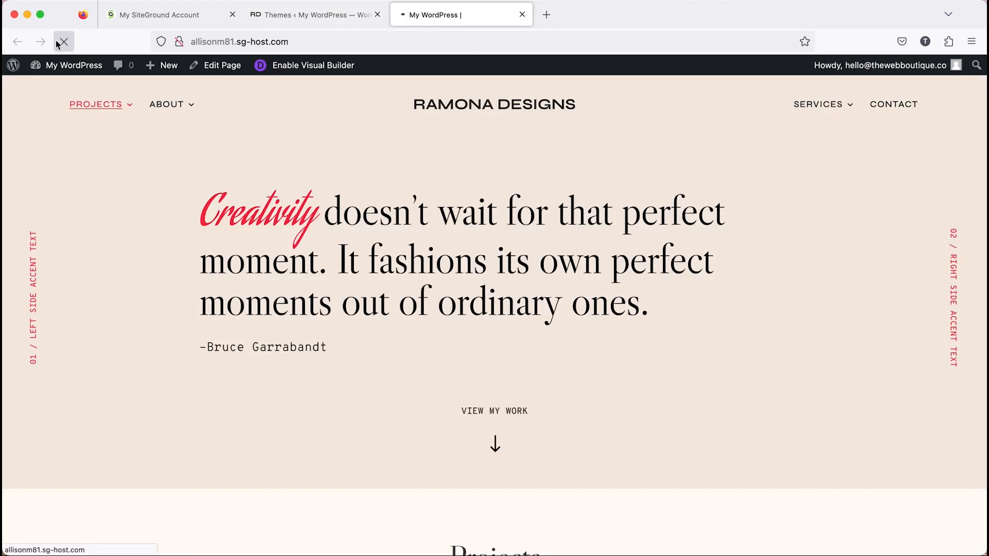
{"action": "mouse_move", "coordinate": [78, 110]}
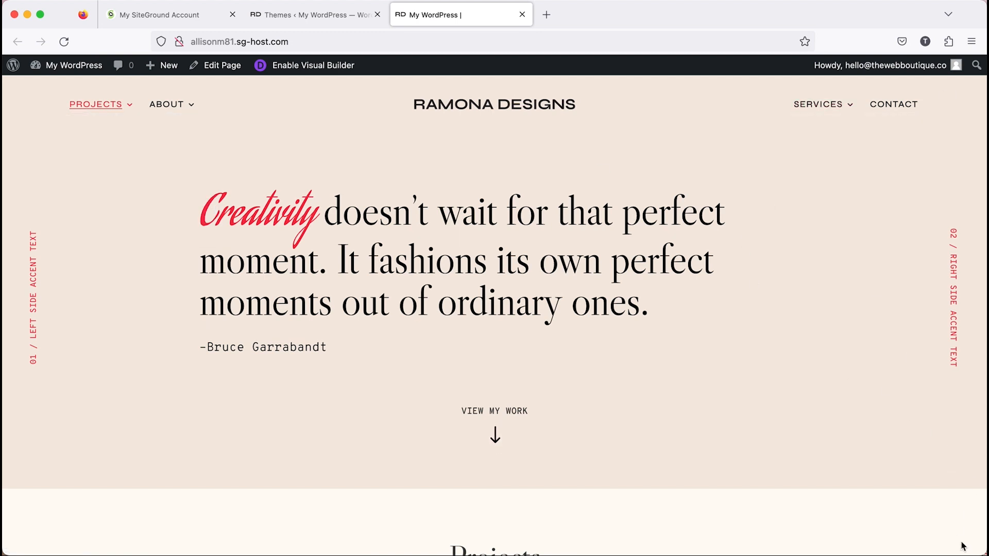
{"action": "left_click_drag", "start_coordinate": [983, 550], "coordinate": [292, 552]}
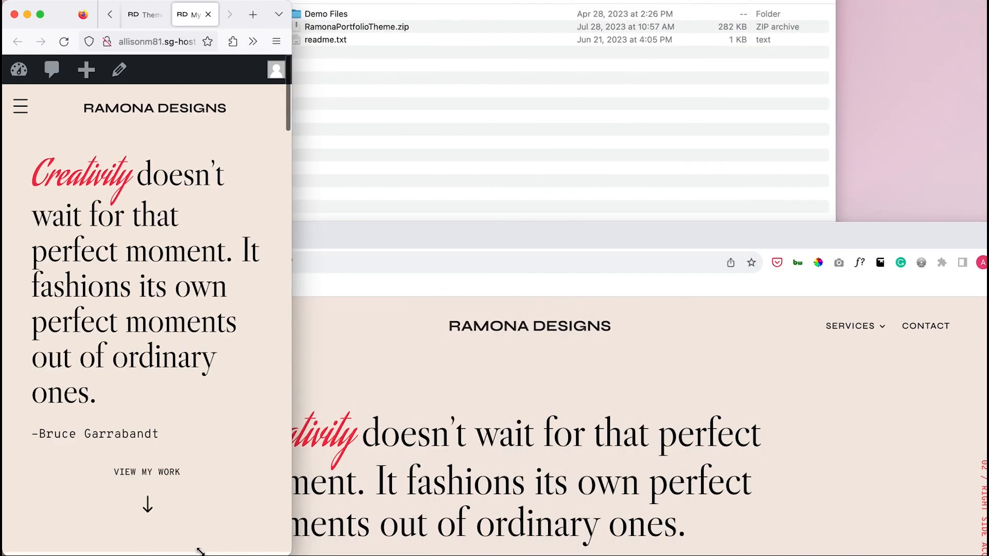
Test opening and closing the mobile menu on the live homepage and widen the browser window back to desktop width.
{"action": "left_click", "coordinate": [19, 108]}
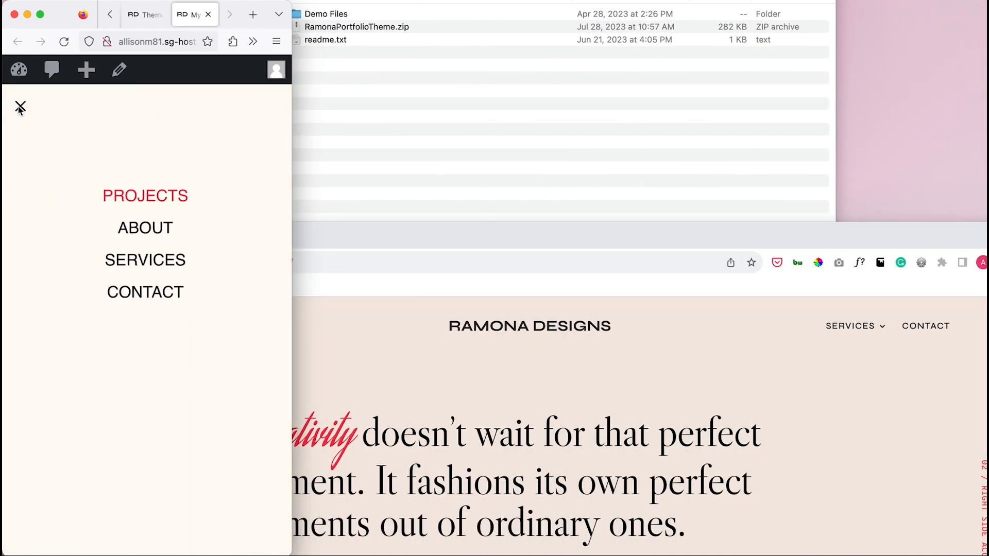
{"action": "left_click", "coordinate": [20, 109]}
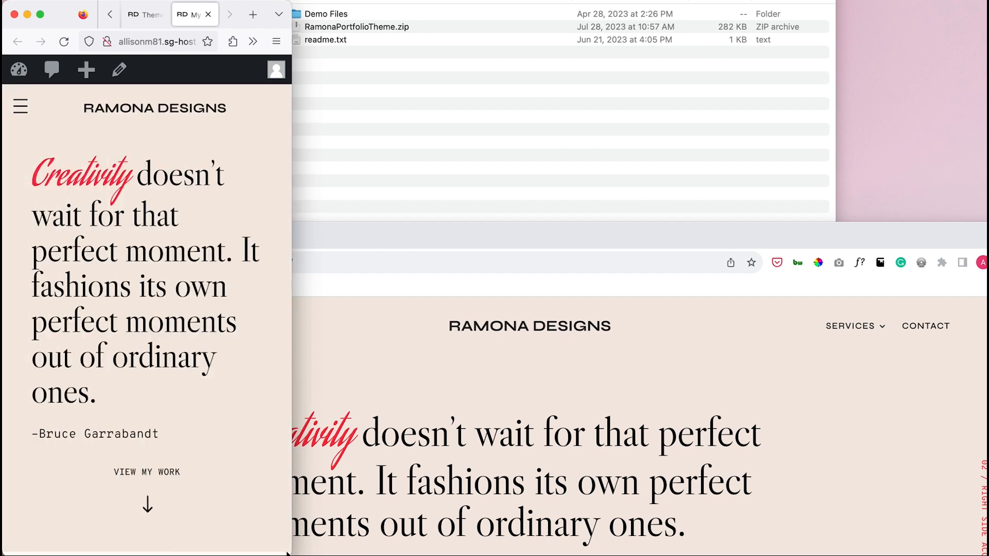
{"action": "left_click_drag", "start_coordinate": [289, 552], "coordinate": [981, 555]}
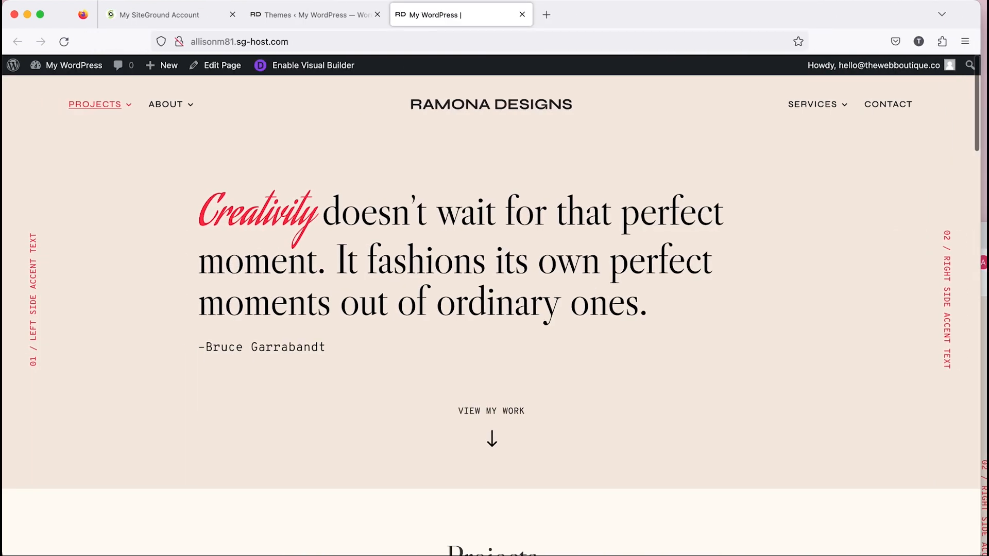